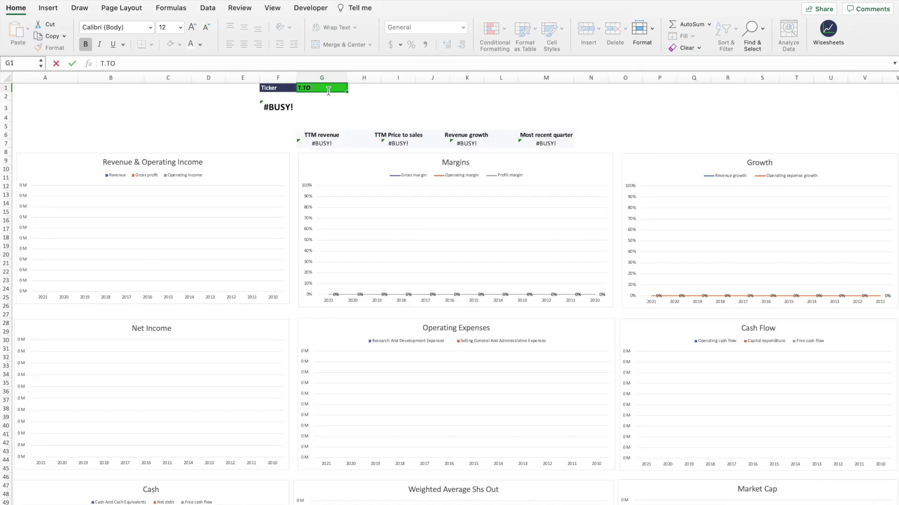
- Set the dashboard's ticker in cell G1 to T.TO
{"action": "key", "text": "Return"}
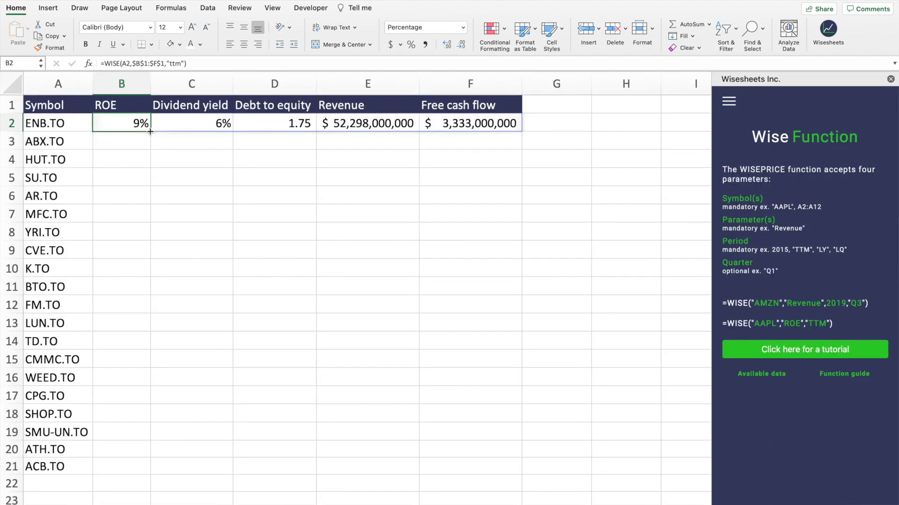
- Fill the WISE formula from B2 down through row 21 for all listed symbols
{"action": "left_click_drag", "start_coordinate": [153, 132], "coordinate": [131, 473]}
{"action": "left_click", "coordinate": [80, 487]}
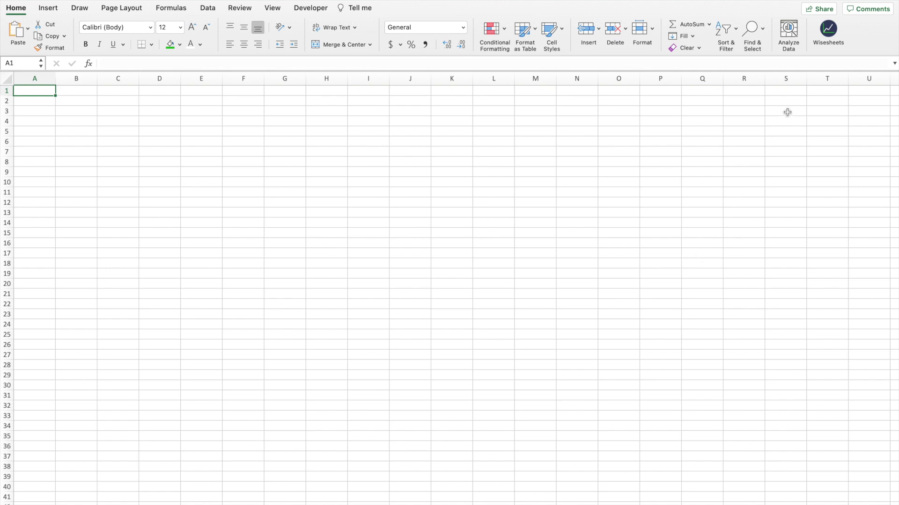
- Use the Wisesheets Statement Dump to import annual standardized financials for TELUS Corporation (T.TO, TSX), and close the add-in
{"action": "left_click", "coordinate": [831, 34]}
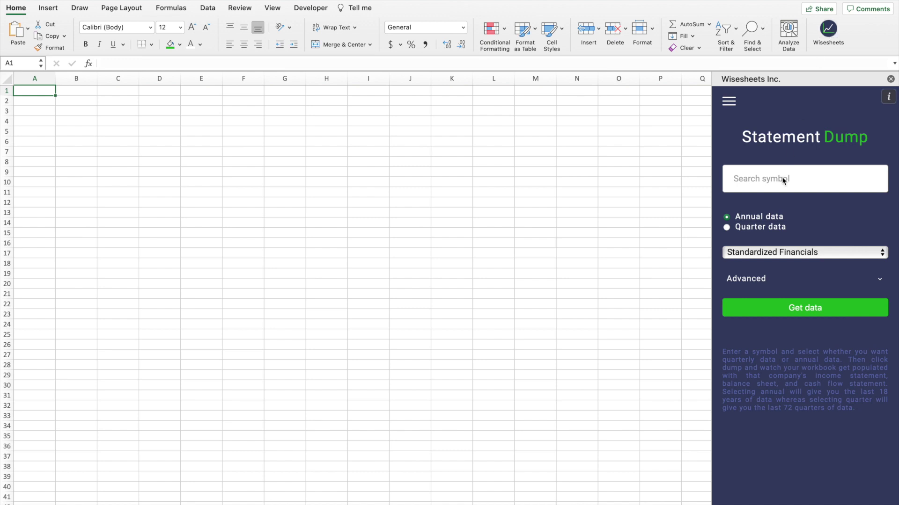
{"action": "left_click", "coordinate": [793, 177]}
{"action": "type", "text": "telus"}
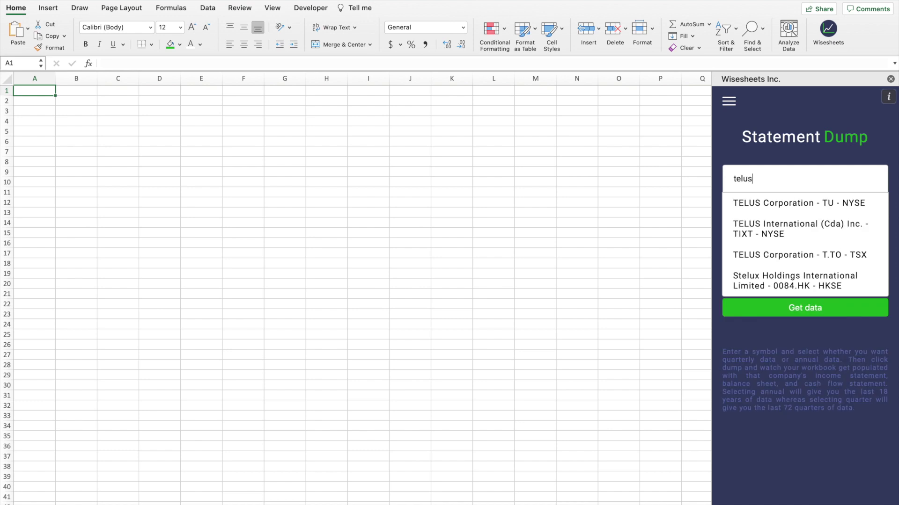
{"action": "left_click", "coordinate": [759, 190]}
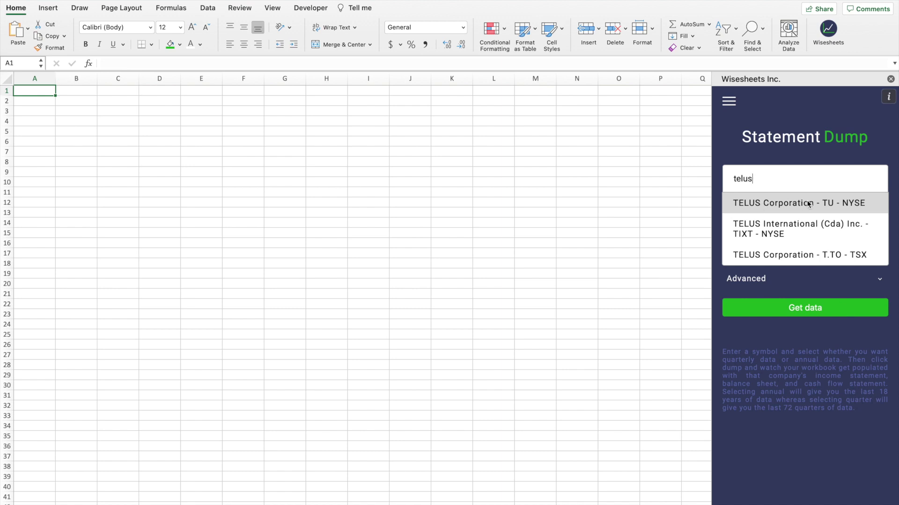
{"action": "left_click", "coordinate": [854, 256]}
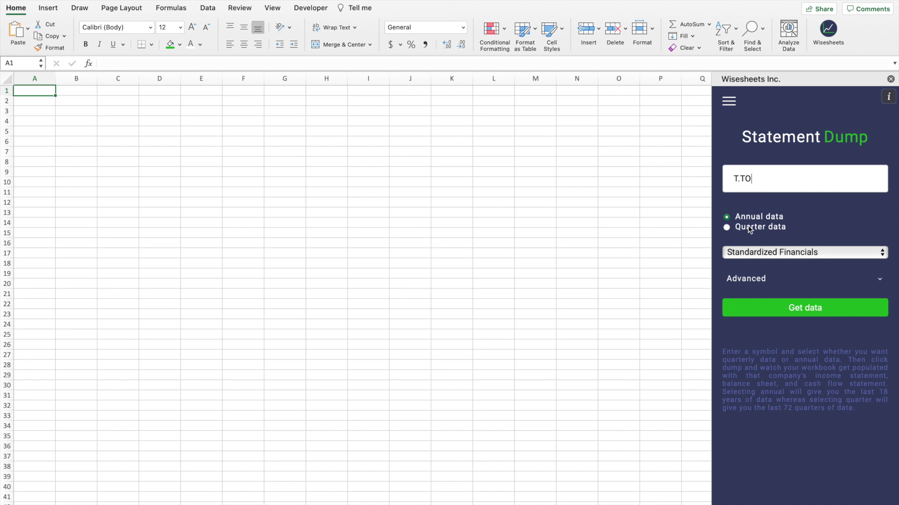
{"action": "left_click", "coordinate": [783, 312]}
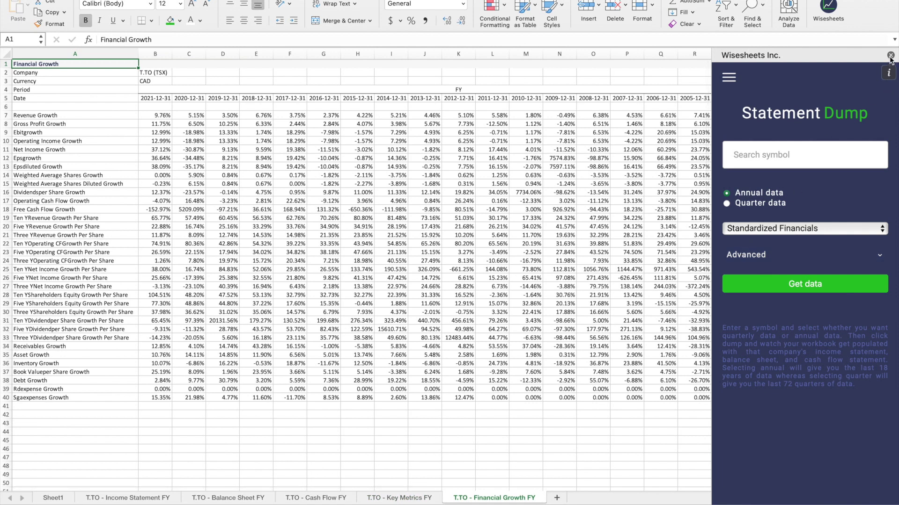
{"action": "left_click", "coordinate": [890, 55]}
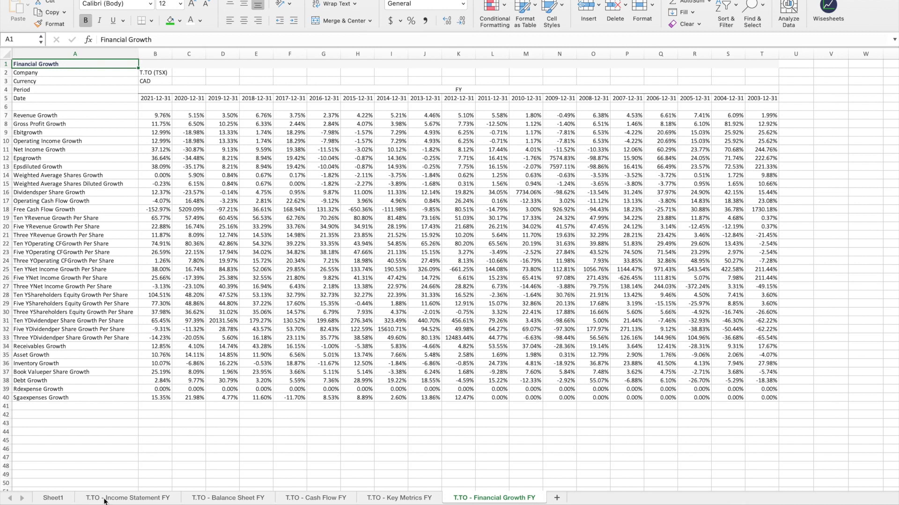
- Review the T.TO income statement, balance sheet, cash flow, key metrics and financial growth sheets
{"action": "left_click", "coordinate": [107, 499]}
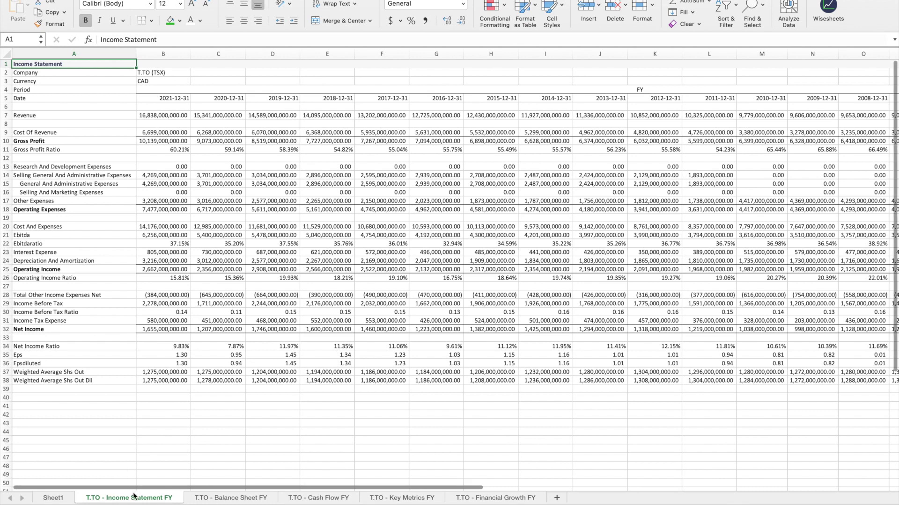
{"action": "left_click", "coordinate": [249, 501]}
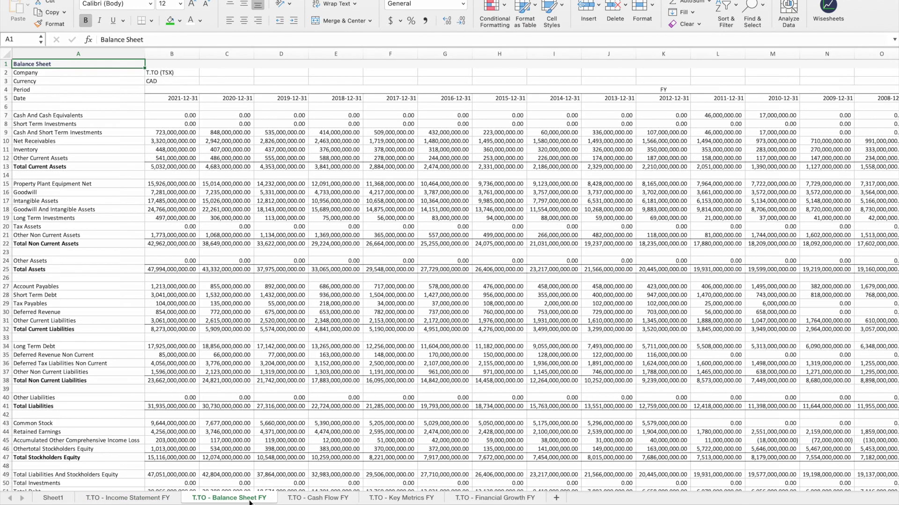
{"action": "scroll", "coordinate": [139, 413], "scroll_direction": "down", "scroll_amount": 5}
{"action": "scroll", "coordinate": [140, 413], "scroll_direction": "up", "scroll_amount": 4}
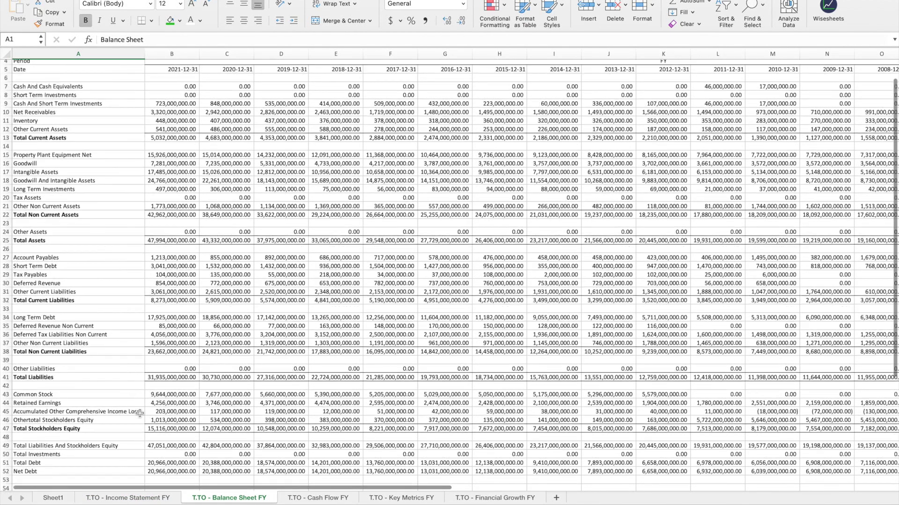
{"action": "scroll", "coordinate": [140, 412], "scroll_direction": "up", "scroll_amount": 2}
{"action": "left_click", "coordinate": [324, 498]}
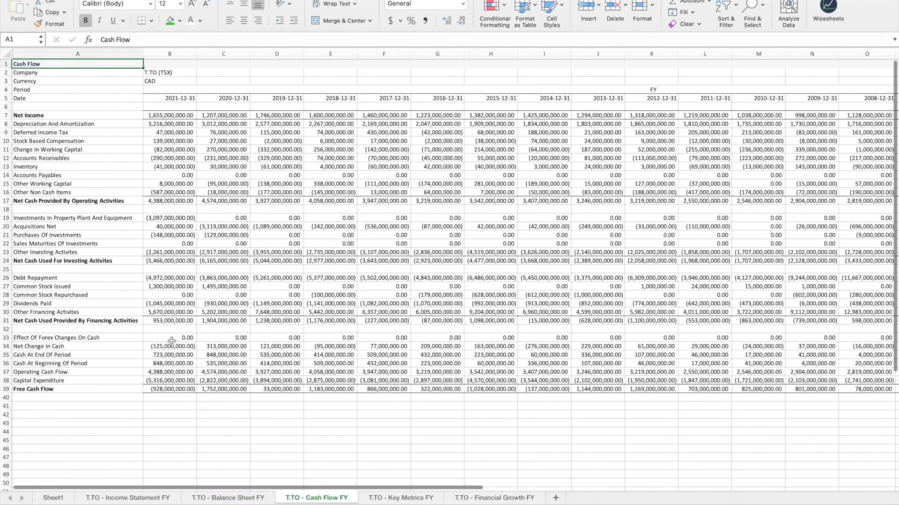
{"action": "left_click", "coordinate": [419, 498]}
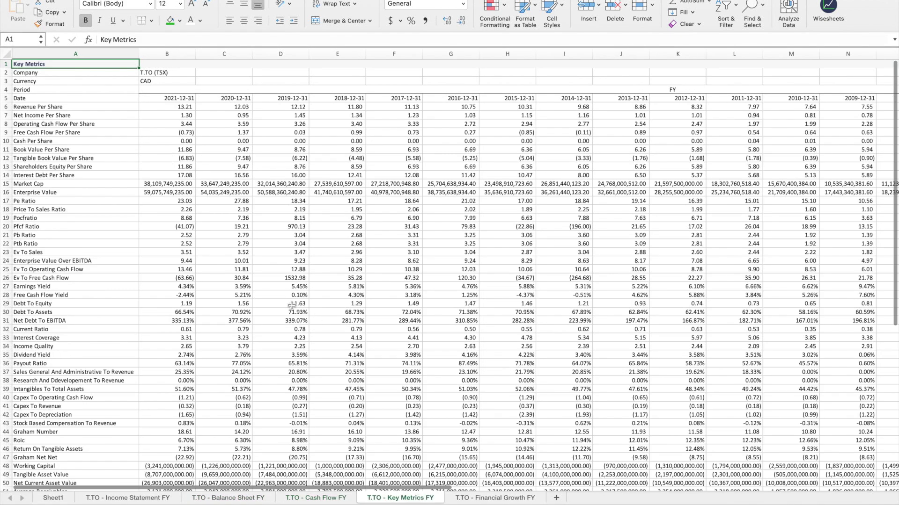
{"action": "scroll", "coordinate": [247, 287], "scroll_direction": "down", "scroll_amount": 8}
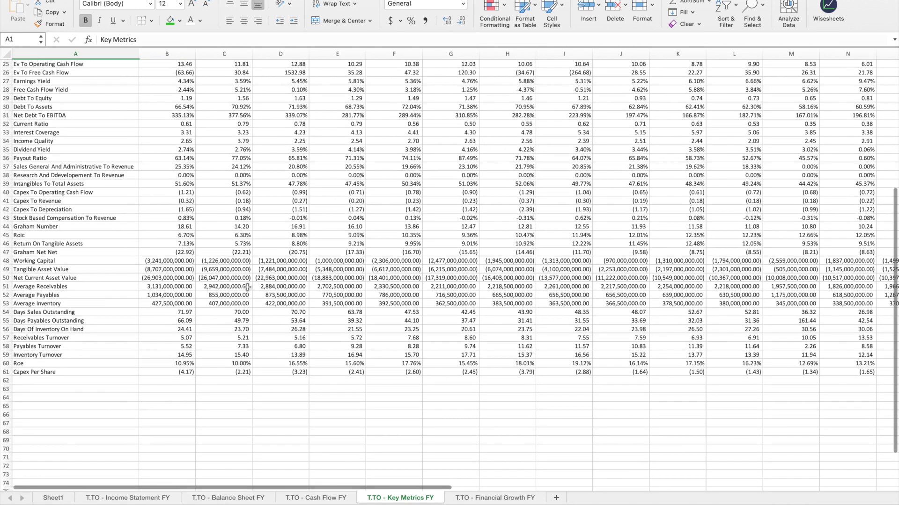
{"action": "left_click", "coordinate": [496, 498]}
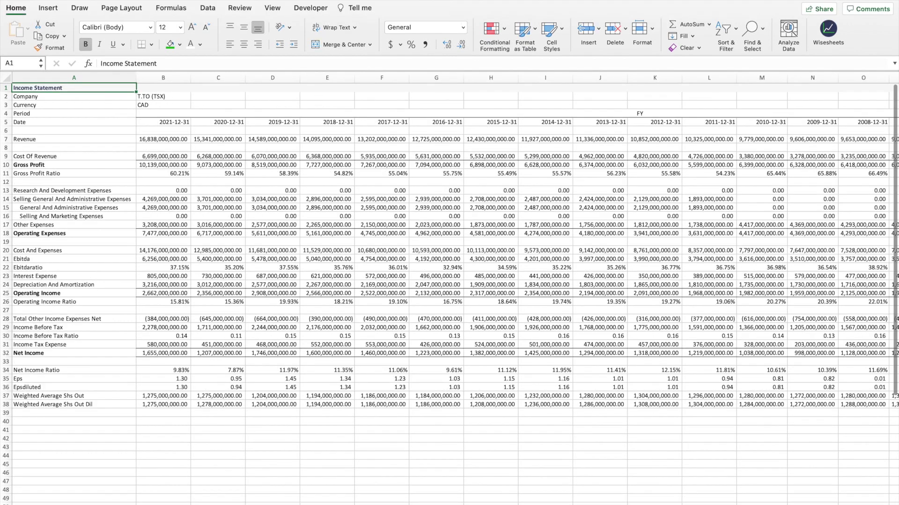
- Examine the T.TO income statement across its full range of fiscal years
{"action": "scroll", "coordinate": [449, 281], "scroll_direction": "up", "scroll_amount": 3}
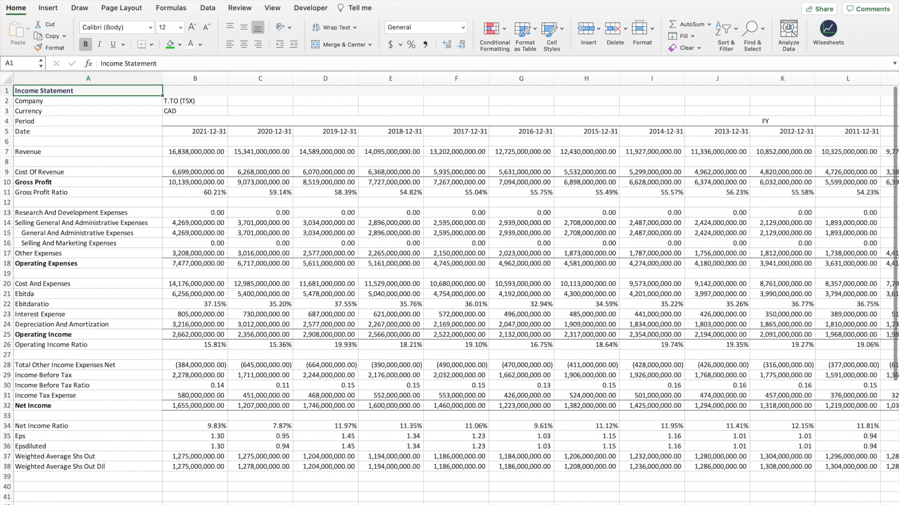
{"action": "scroll", "coordinate": [450, 281], "scroll_direction": "right", "scroll_amount": 10}
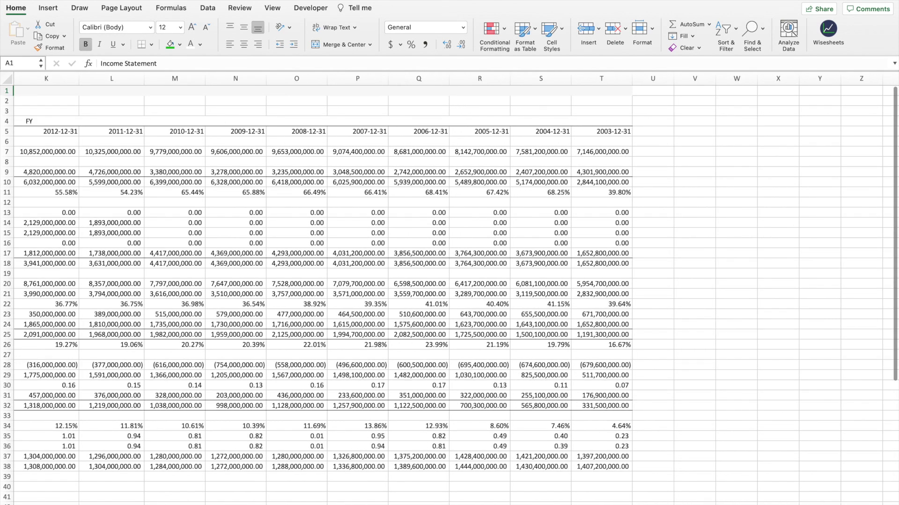
{"action": "scroll", "coordinate": [449, 281], "scroll_direction": "left", "scroll_amount": 10}
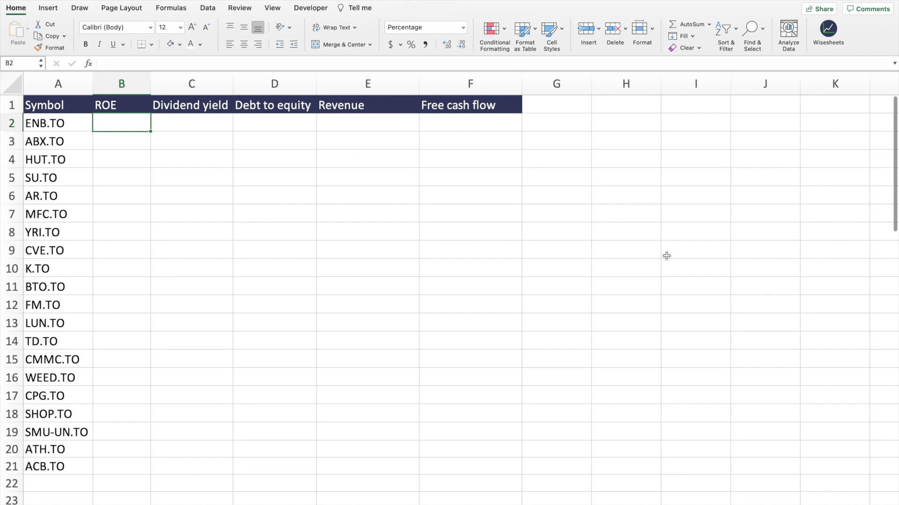
- Open the Wise Function reference in the Wisesheets add-in and read its symbol, parameter and period arguments
{"action": "left_click", "coordinate": [828, 29]}
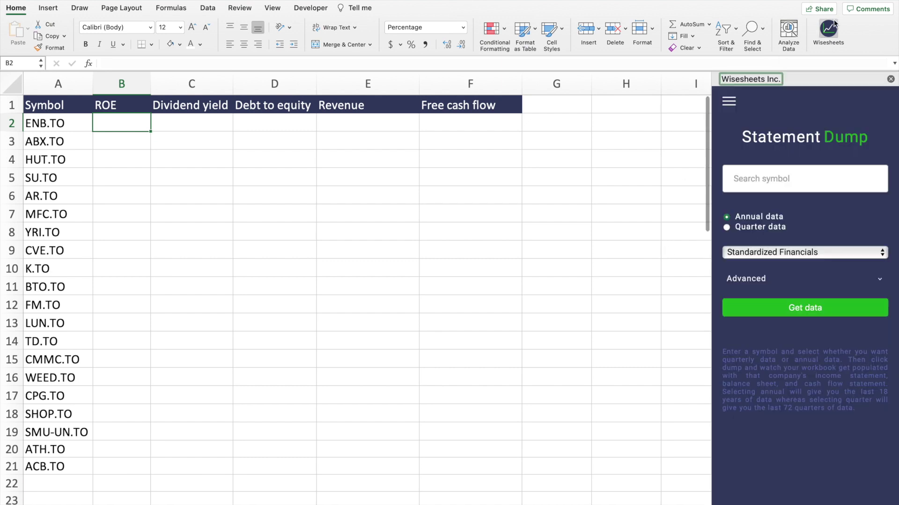
{"action": "left_click", "coordinate": [729, 102]}
{"action": "left_click", "coordinate": [744, 189]}
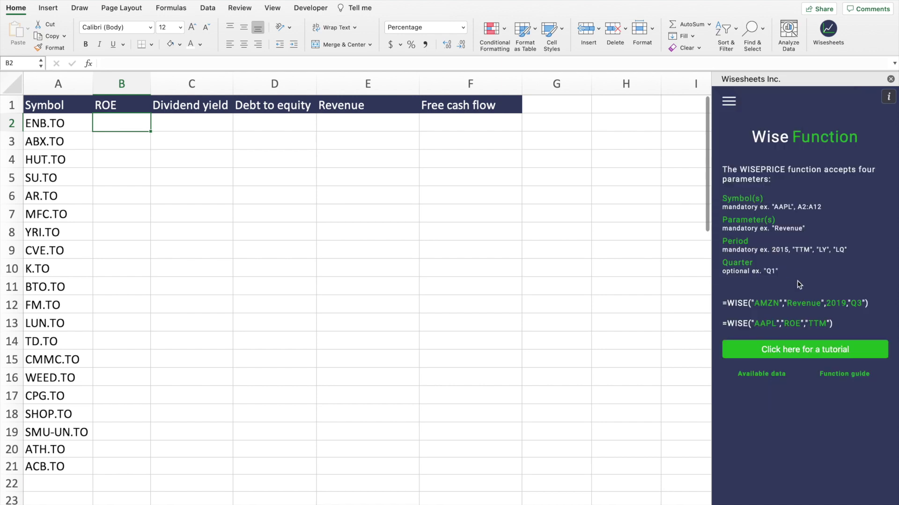
{"action": "left_click_drag", "start_coordinate": [722, 199], "coordinate": [763, 230]}
{"action": "left_click", "coordinate": [822, 253]}
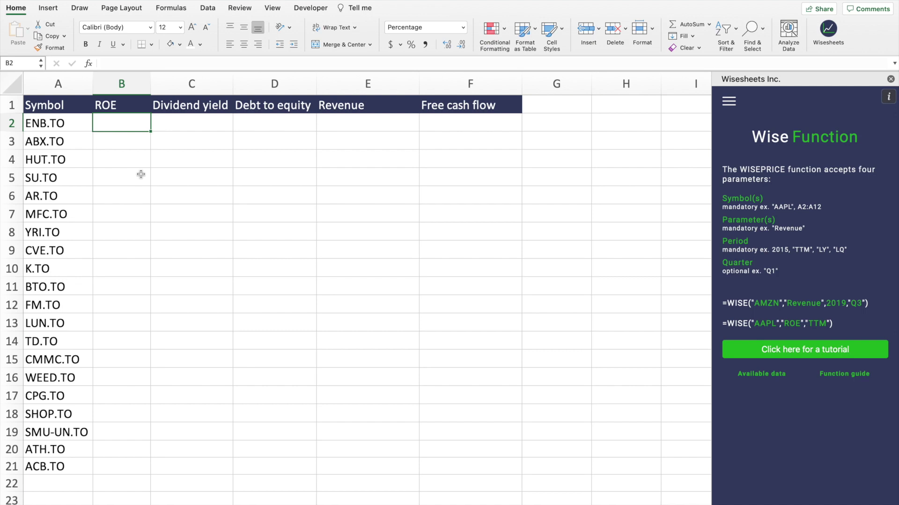
- Examine the symbols in A2:A21 and the metric headers in B1:F1 that serve as the function's arguments
{"action": "left_click_drag", "start_coordinate": [57, 127], "coordinate": [51, 474]}
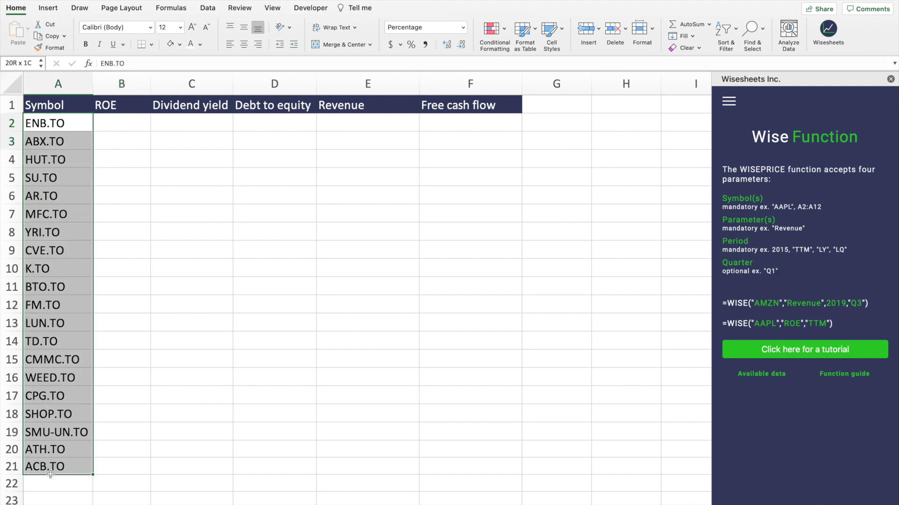
{"action": "left_click", "coordinate": [138, 106]}
{"action": "left_click_drag", "start_coordinate": [147, 106], "coordinate": [454, 106]}
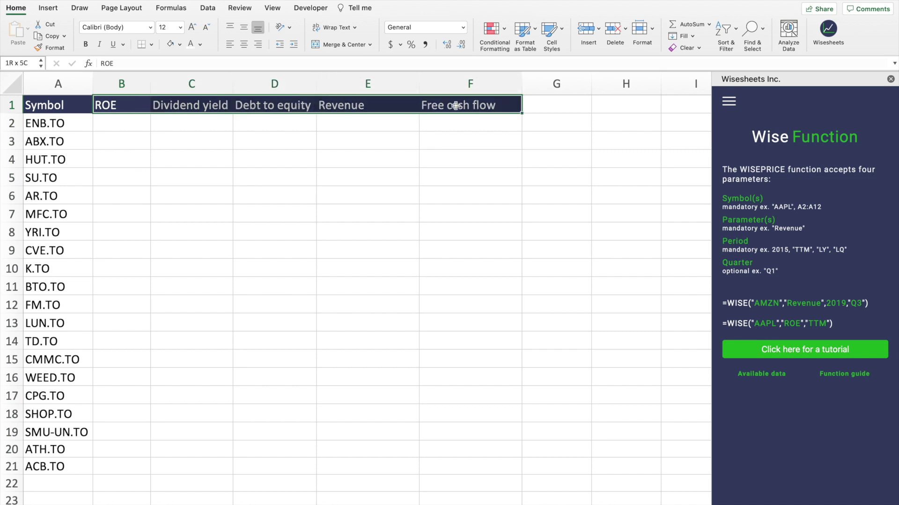
- Start a WISE formula in B2 with A2 as the symbol and B1:F1 as the parameters
{"action": "left_click", "coordinate": [133, 126]}
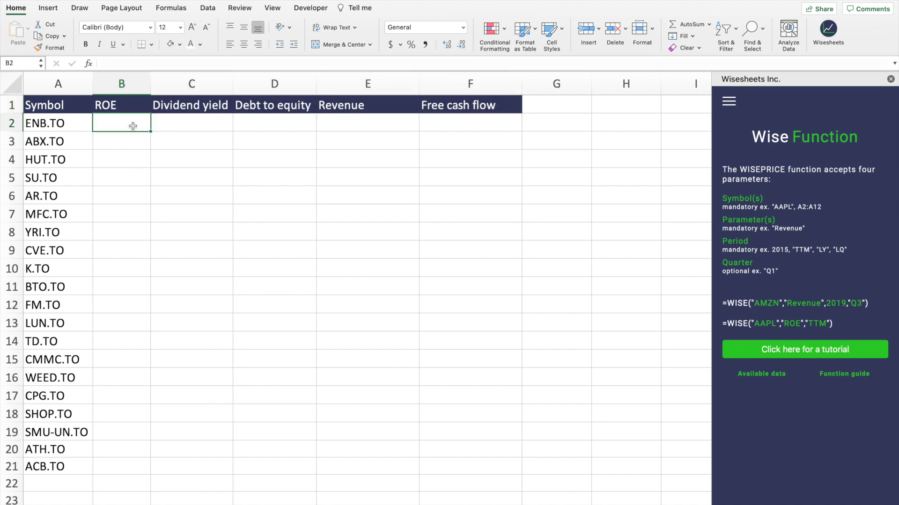
{"action": "type", "text": "="}
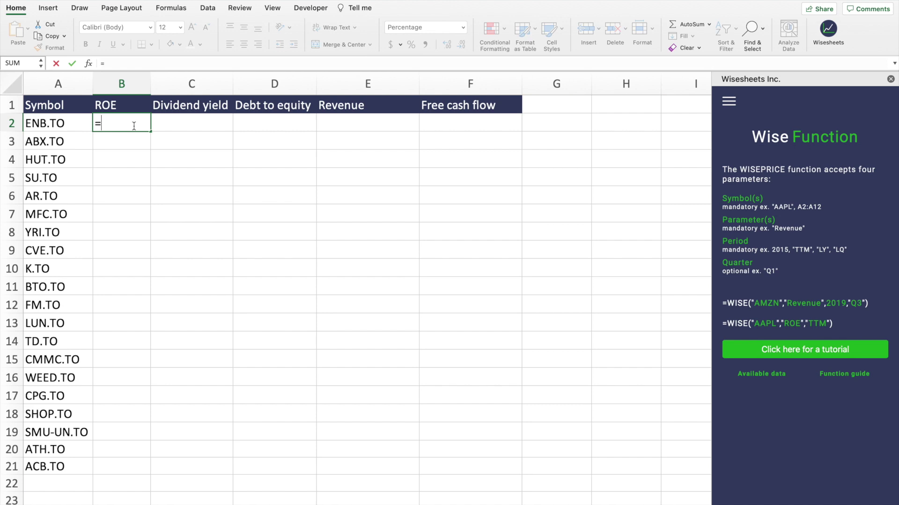
{"action": "type", "text": "wise"}
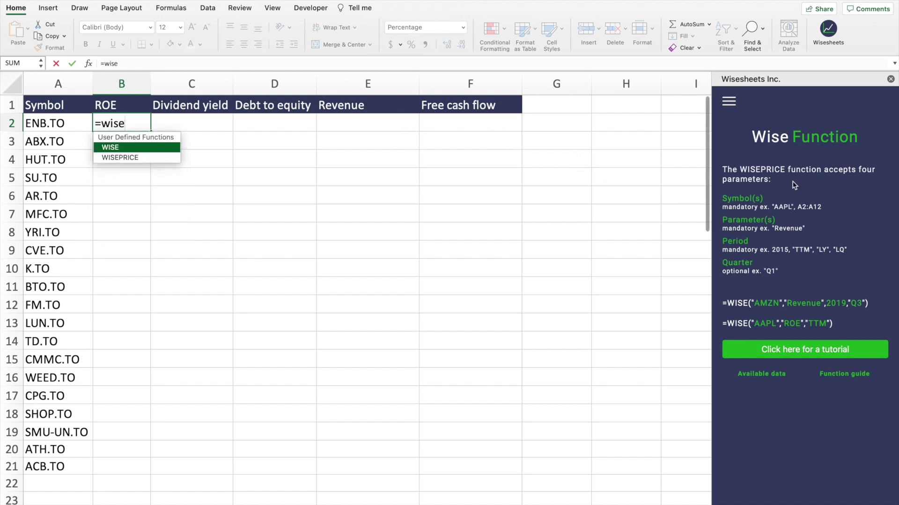
{"action": "key", "text": "Tab"}
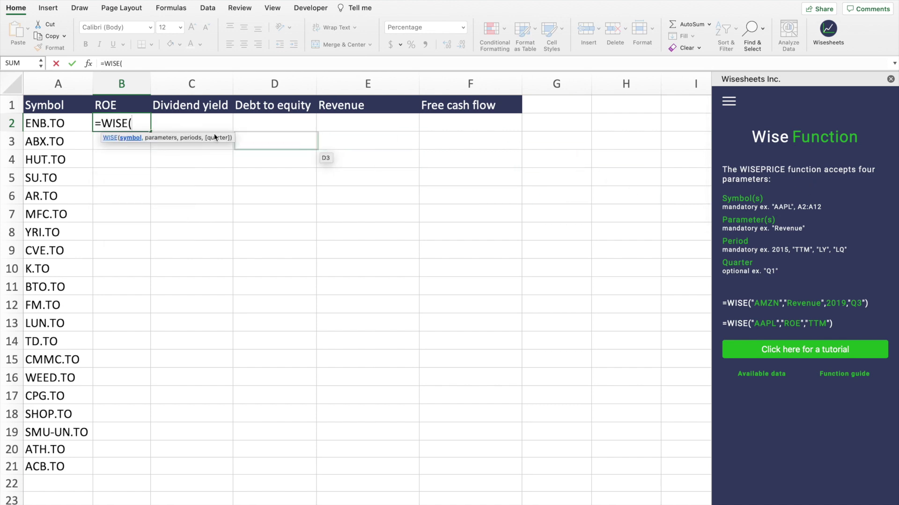
{"action": "left_click", "coordinate": [52, 124]}
{"action": "type", "text": ","}
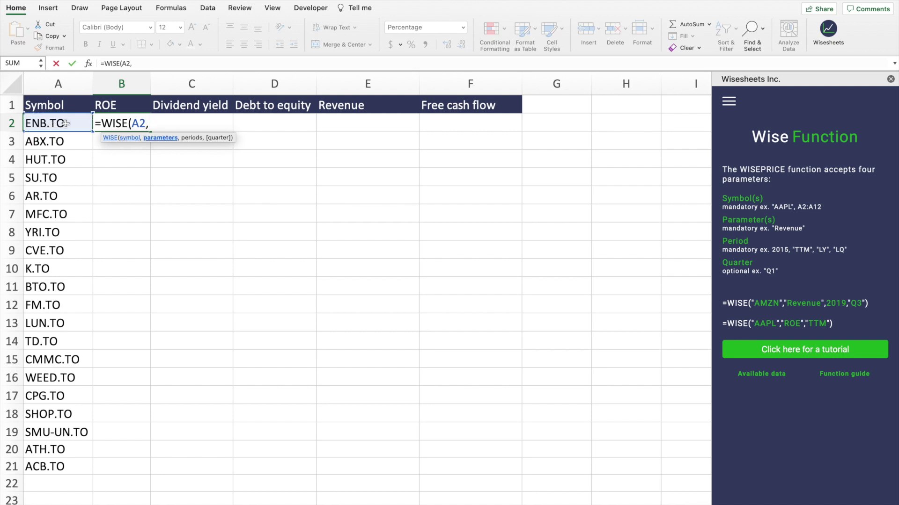
{"action": "left_click_drag", "start_coordinate": [133, 104], "coordinate": [460, 111]}
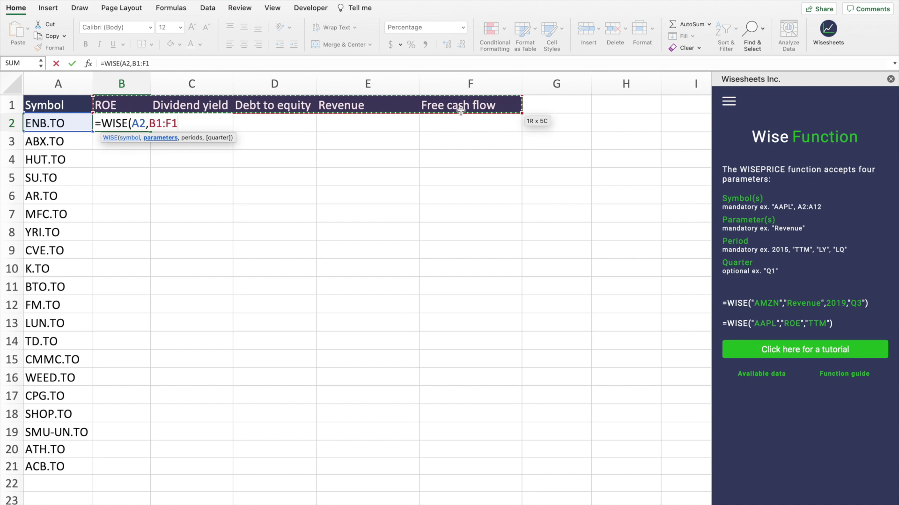
- Make the parameter range absolute as $B$1:$F$1, and complete the B2 formula with the period "ttm"
{"action": "left_click", "coordinate": [136, 64]}
{"action": "key", "text": "F4"}
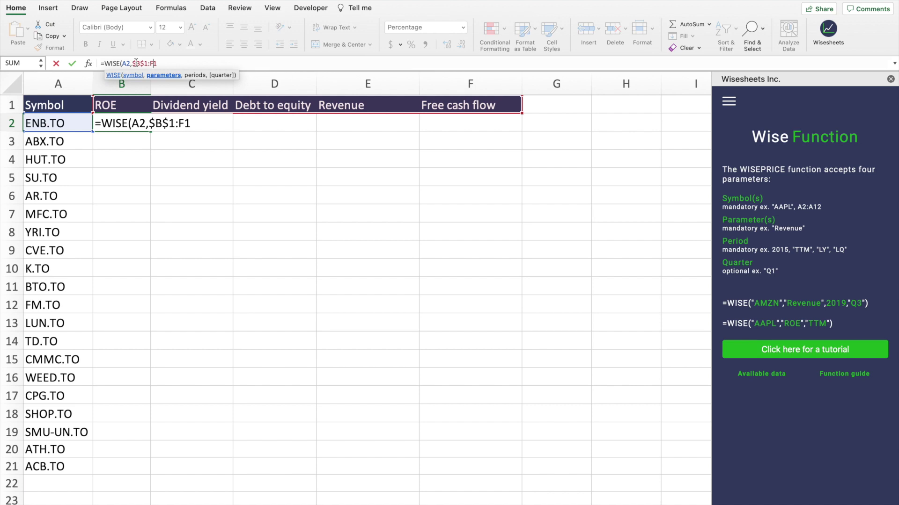
{"action": "key", "text": "F4"}
{"action": "type", "text": ","}
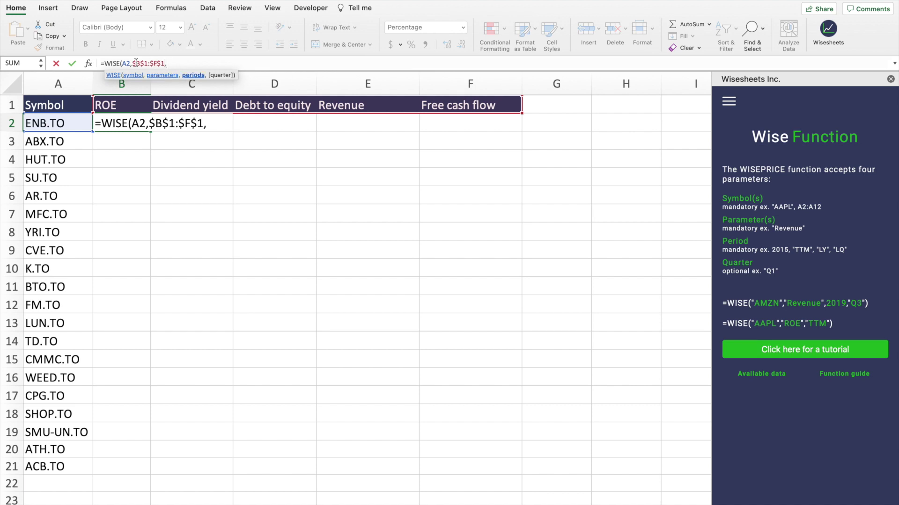
{"action": "type", "text": "\"ttm\""}
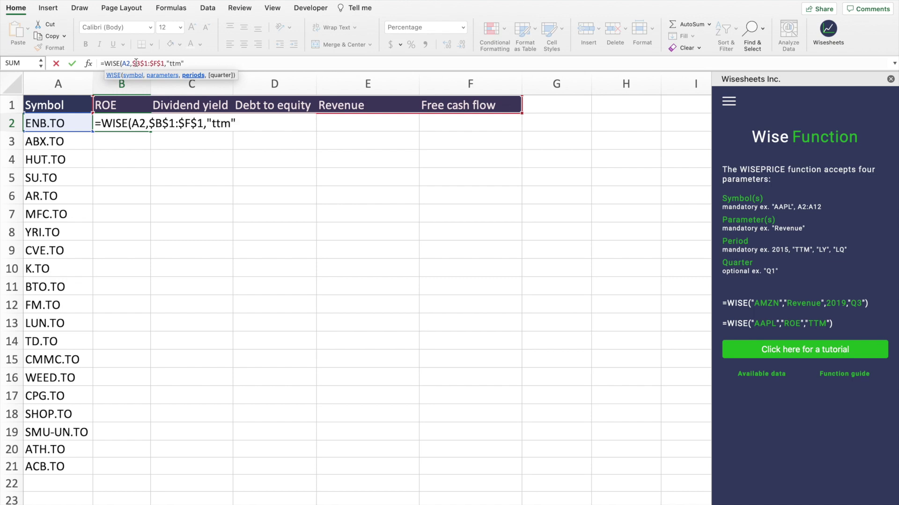
{"action": "type", "text": ")"}
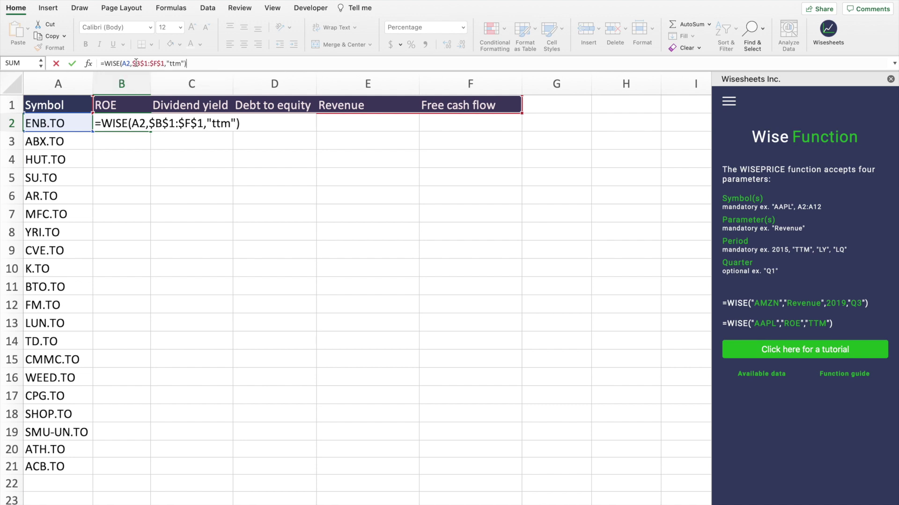
{"action": "key", "text": "Return"}
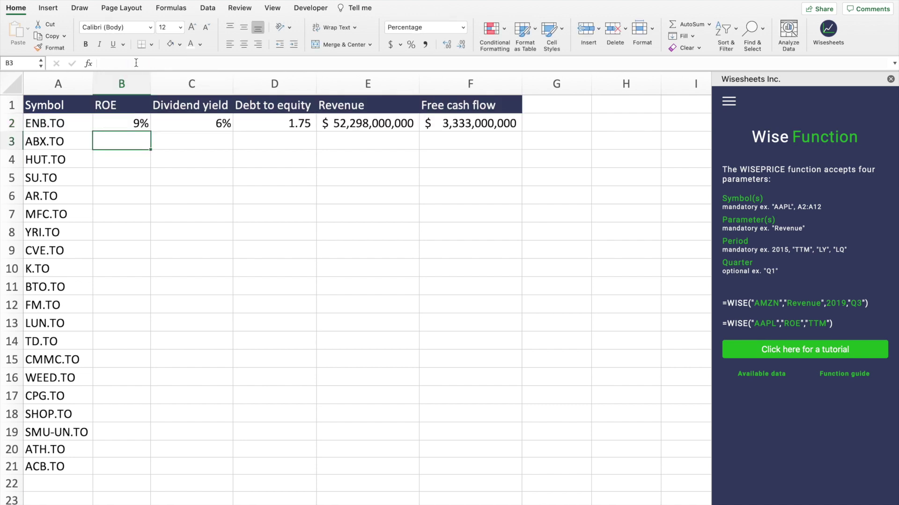
- Fill the WISE formula in B2 down to row 21 for all listed symbols
{"action": "left_click", "coordinate": [130, 123]}
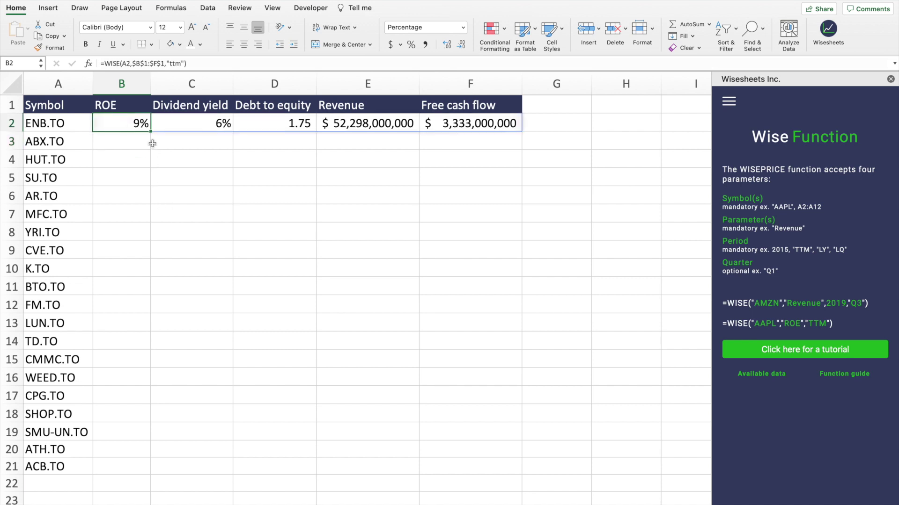
{"action": "left_click_drag", "start_coordinate": [151, 133], "coordinate": [127, 470]}
{"action": "left_click", "coordinate": [81, 486]}
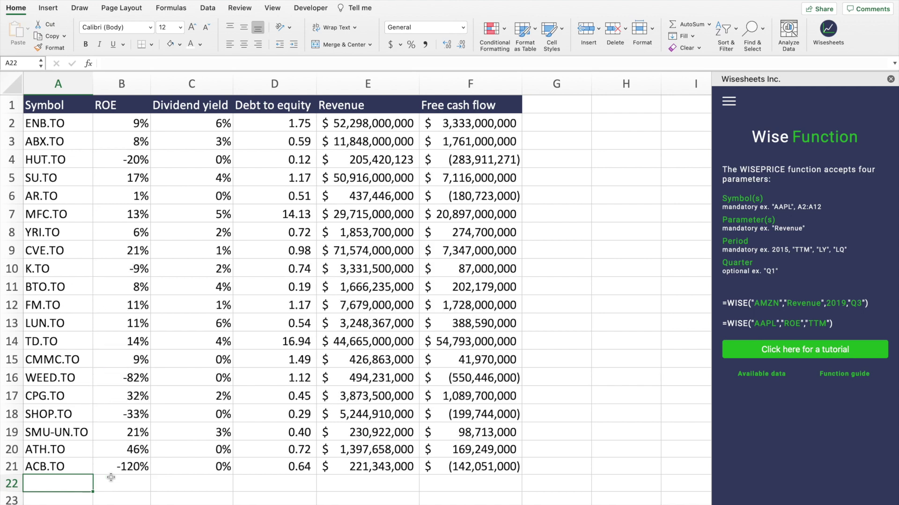
- Review the metrics returned for all symbols in B2:F21
{"action": "left_click_drag", "start_coordinate": [126, 123], "coordinate": [468, 468]}
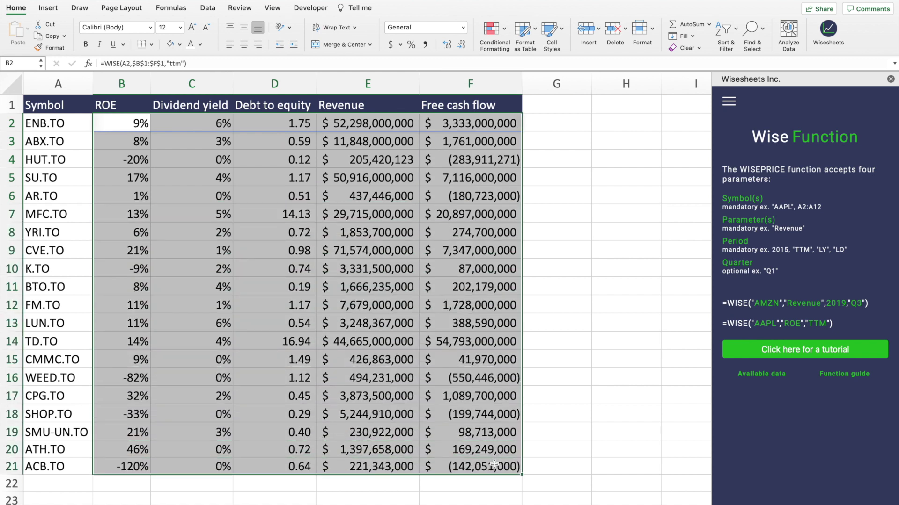
{"action": "left_click", "coordinate": [139, 122]}
{"action": "left_click_drag", "start_coordinate": [140, 123], "coordinate": [456, 468]}
{"action": "left_click", "coordinate": [125, 124]}
{"action": "left_click_drag", "start_coordinate": [125, 124], "coordinate": [440, 474]}
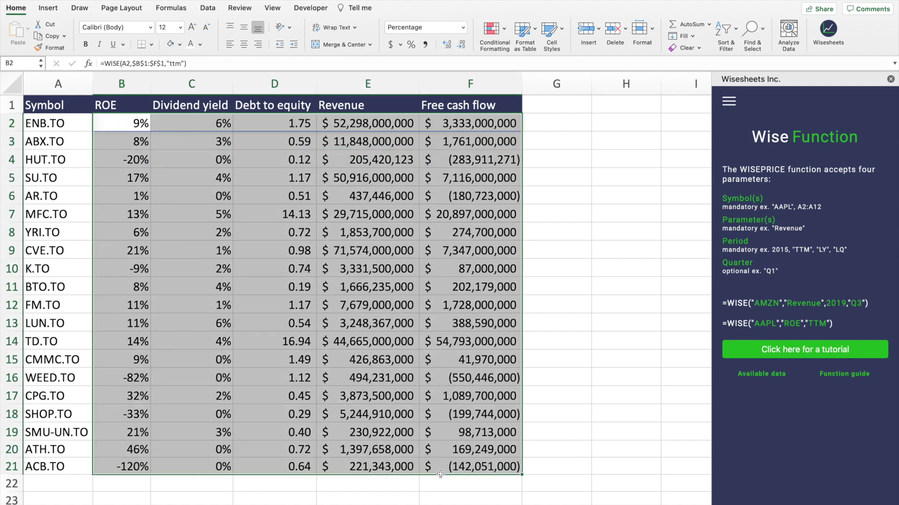
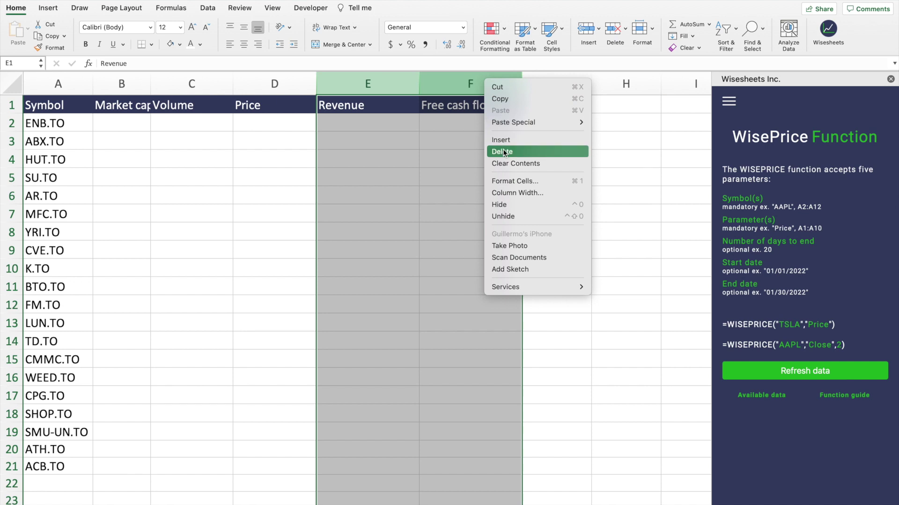
- Delete the leftover Revenue and Free cash flow columns, and widen column B to fit its Market cap header
{"action": "left_click", "coordinate": [256, 148]}
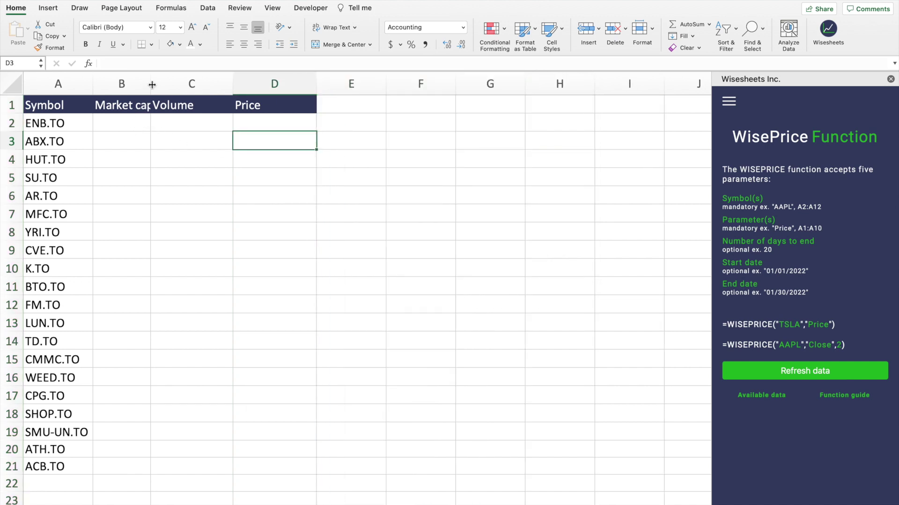
{"action": "left_click_drag", "start_coordinate": [150, 84], "coordinate": [158, 85]}
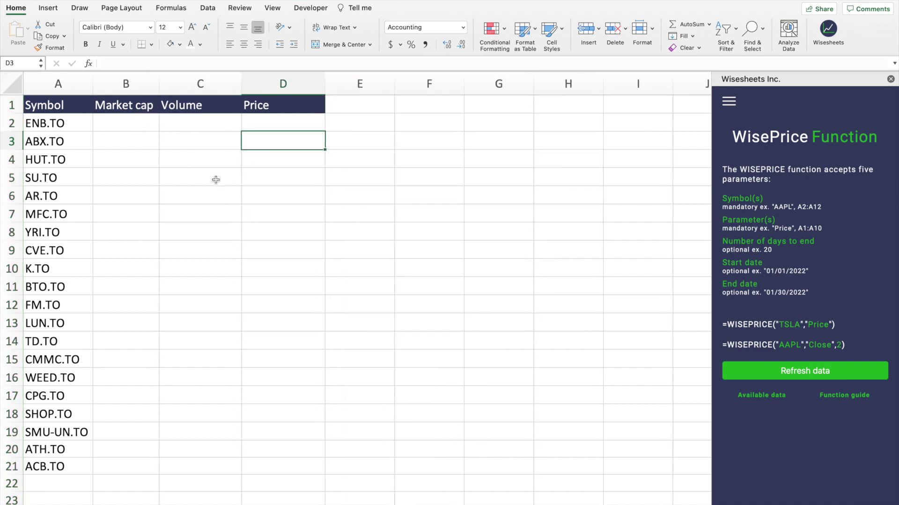
- Enter =WISEPRICE(A2:A21,B1:D1) in B2 to retrieve market cap, volume and price for every symbol
{"action": "left_click", "coordinate": [130, 121]}
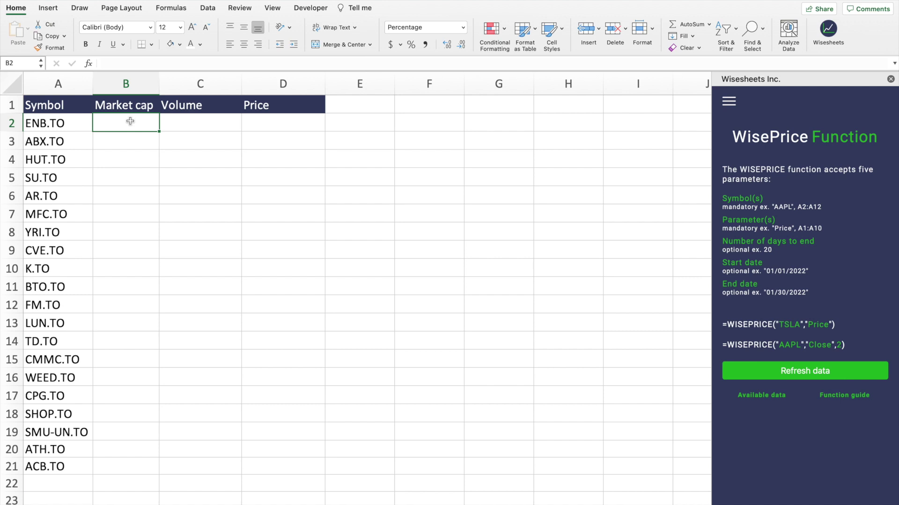
{"action": "type", "text": "=wise"}
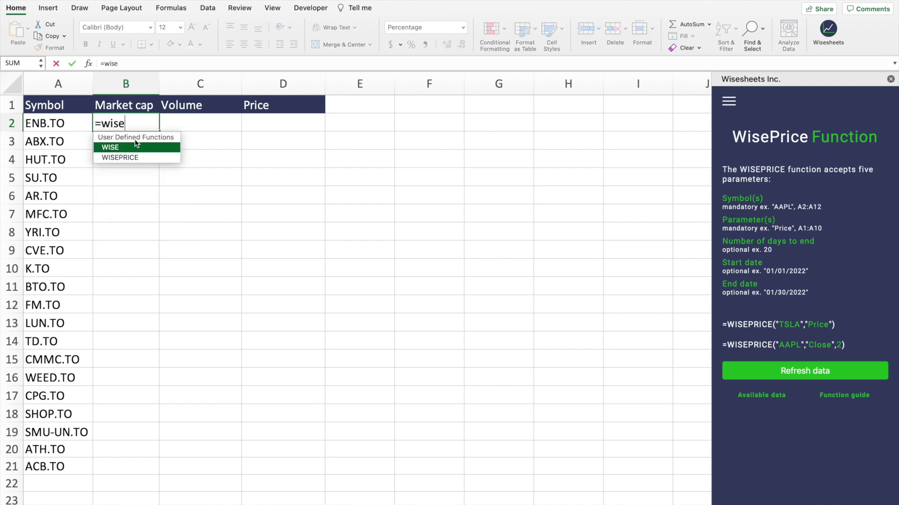
{"action": "double_click", "coordinate": [129, 157]}
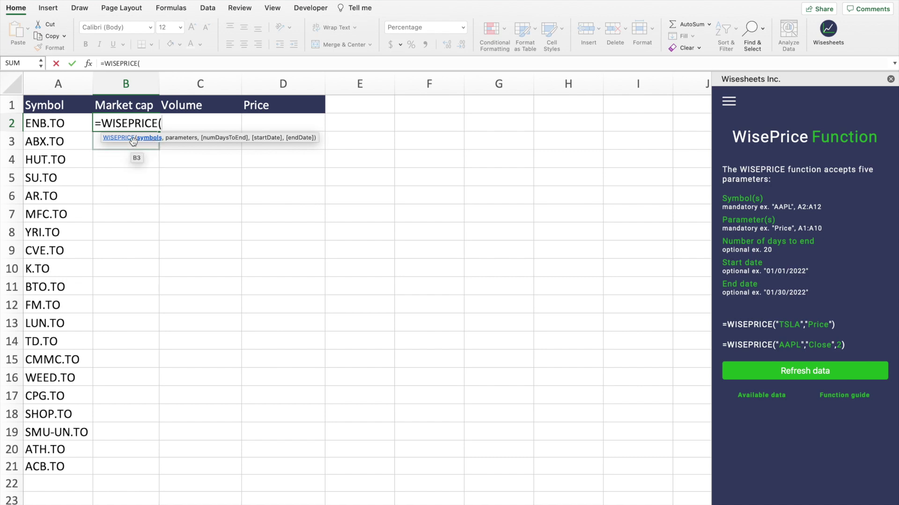
{"action": "left_click_drag", "start_coordinate": [61, 124], "coordinate": [57, 459]}
{"action": "type", "text": ","}
{"action": "left_click_drag", "start_coordinate": [138, 107], "coordinate": [266, 101]}
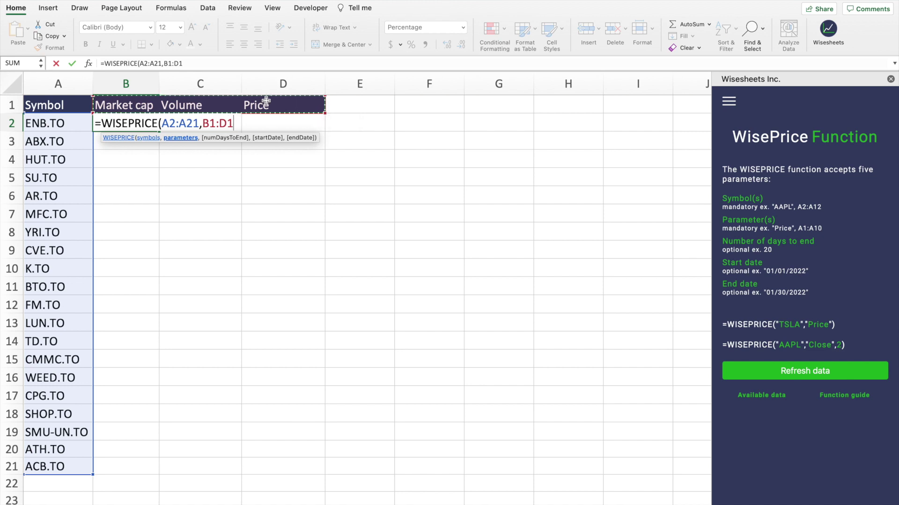
{"action": "type", "text": ")"}
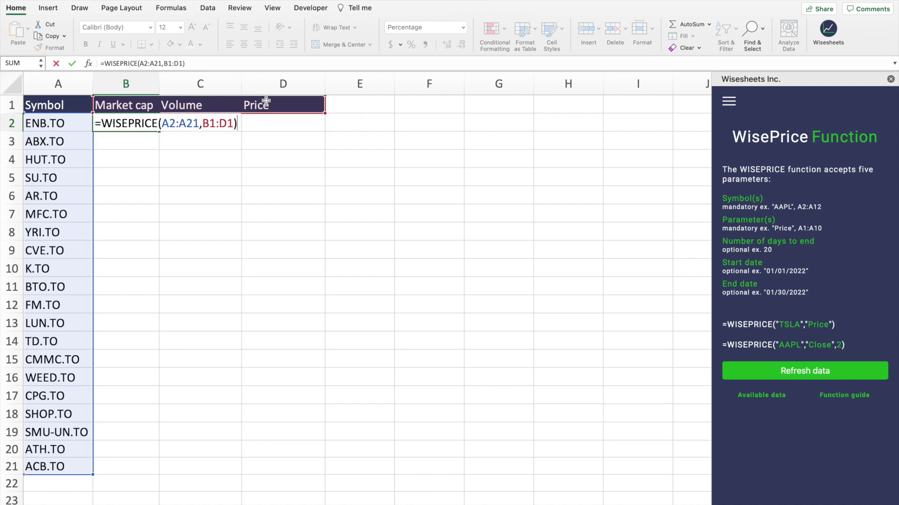
{"action": "key", "text": "Return"}
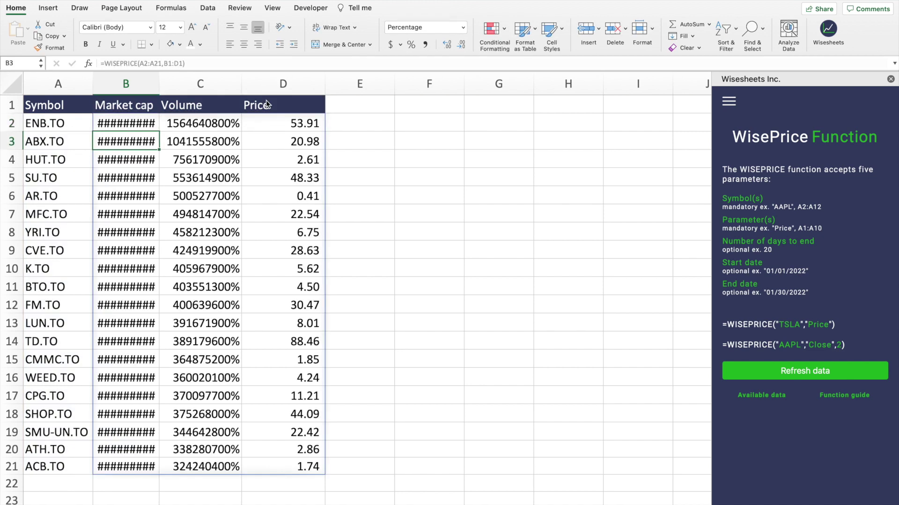
- Format the market cap values in B2:B21 as dollar amounts without decimals
{"action": "left_click_drag", "start_coordinate": [133, 123], "coordinate": [135, 463]}
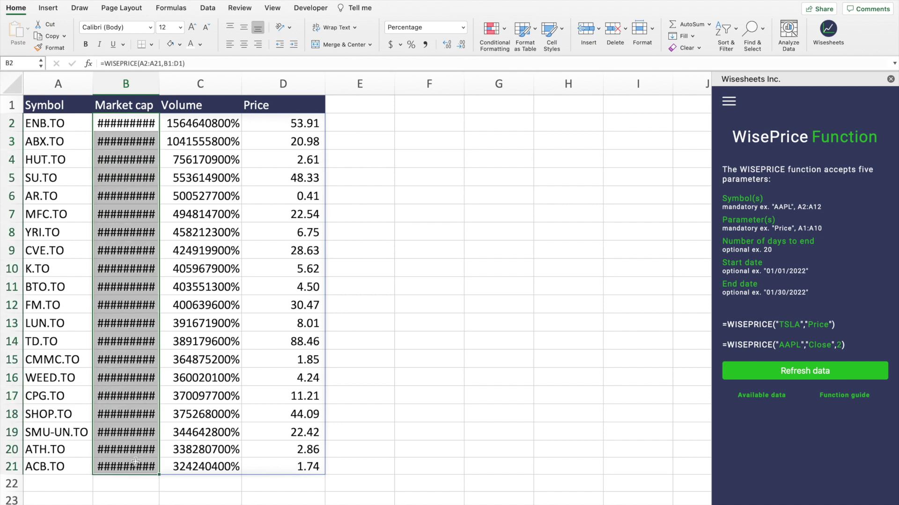
{"action": "left_click", "coordinate": [391, 45]}
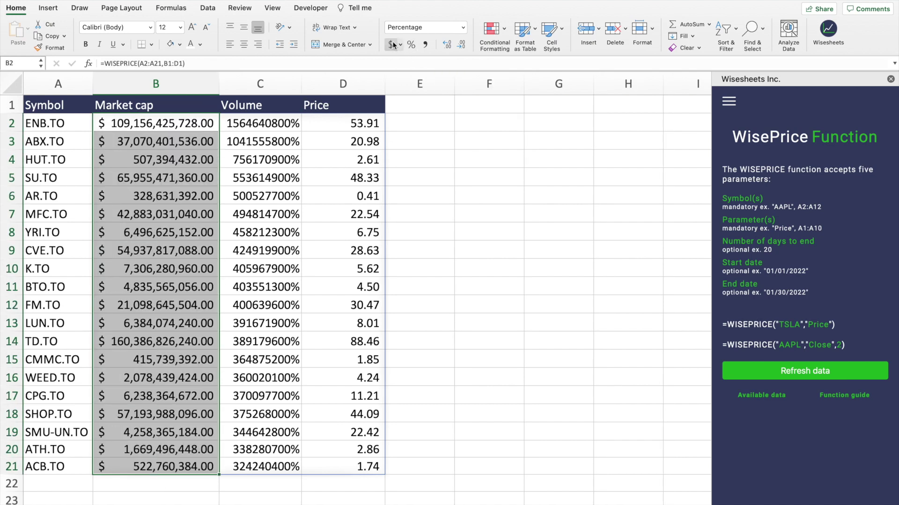
{"action": "left_click", "coordinate": [461, 45]}
{"action": "left_click", "coordinate": [461, 45]}
- Apply the comma number style to the Volume values in C2:C21 and the dollar accounting format to the prices in D2:D21
{"action": "left_click_drag", "start_coordinate": [277, 123], "coordinate": [276, 467]}
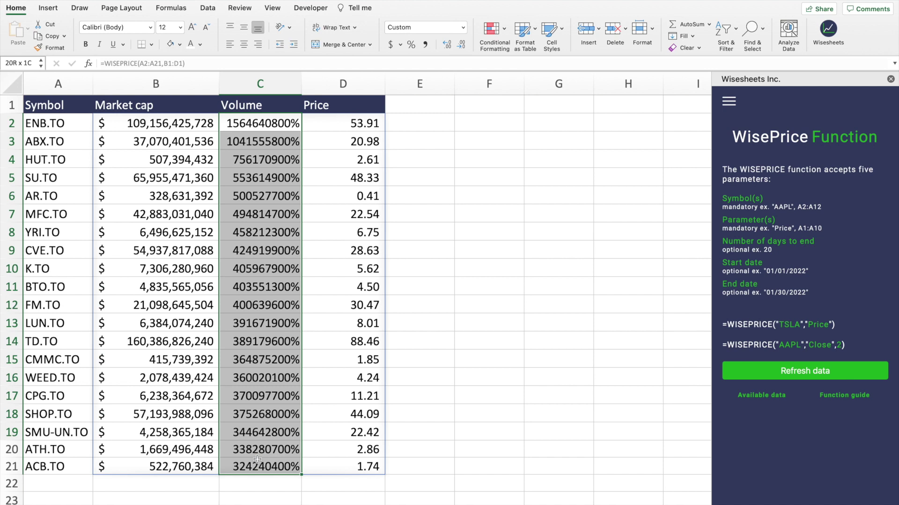
{"action": "left_click", "coordinate": [424, 45]}
{"action": "left_click_drag", "start_coordinate": [375, 124], "coordinate": [356, 463]}
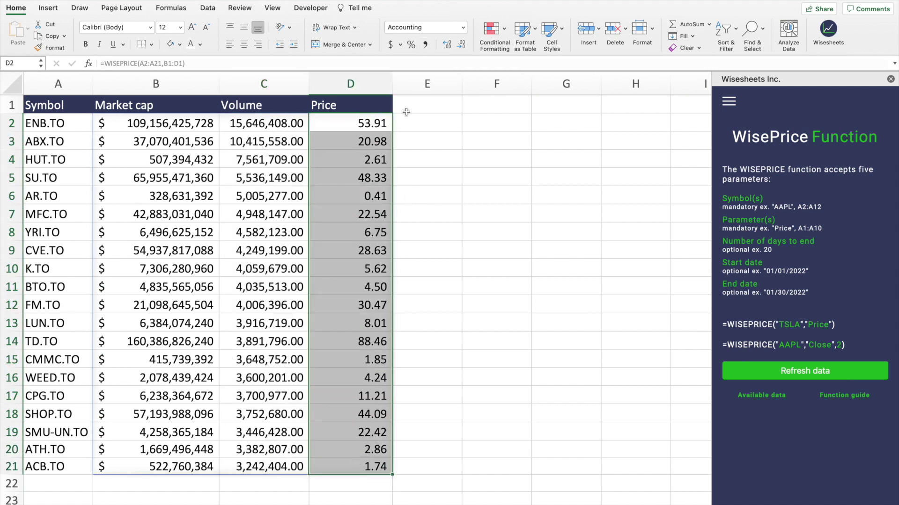
{"action": "left_click", "coordinate": [390, 45]}
{"action": "left_click", "coordinate": [457, 141]}
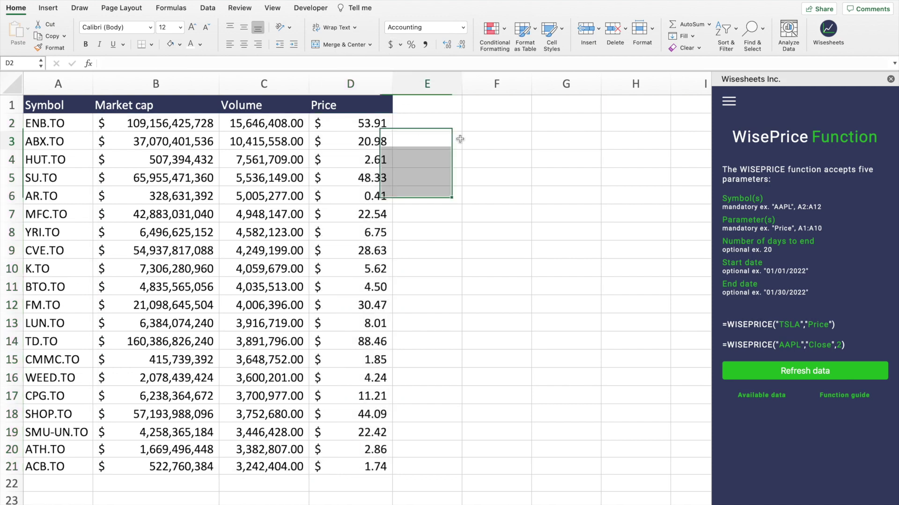
- Look over the results in B2:D21 and refresh the WISEPRICE data from the add-in
{"action": "left_click_drag", "start_coordinate": [180, 129], "coordinate": [365, 462]}
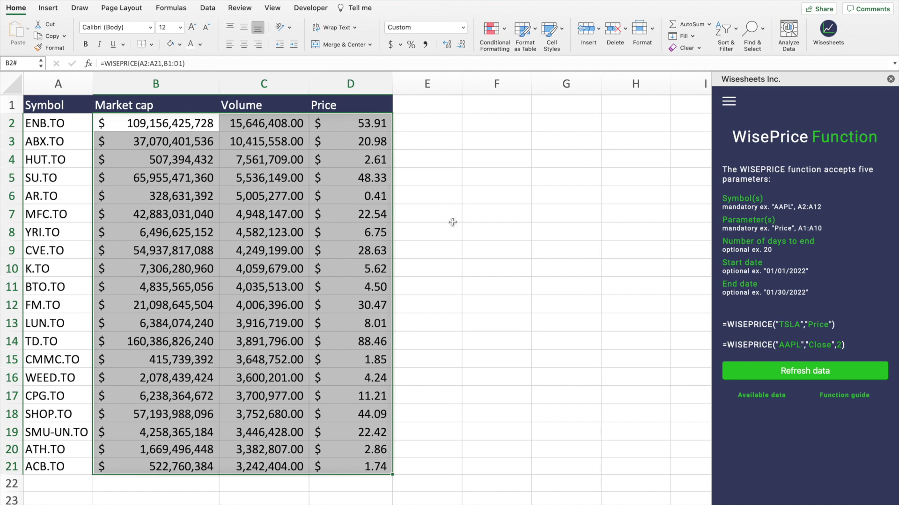
{"action": "left_click", "coordinate": [446, 207]}
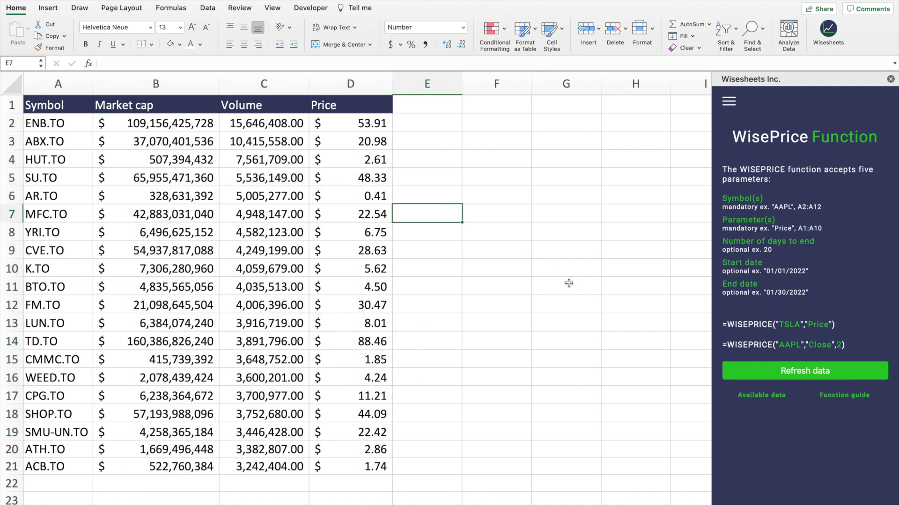
{"action": "left_click", "coordinate": [760, 371]}
- Open the Wise Templates list in the Wisesheets add-in and review the retrieved data in B2:D21
{"action": "left_click", "coordinate": [729, 103]}
{"action": "left_click", "coordinate": [753, 156]}
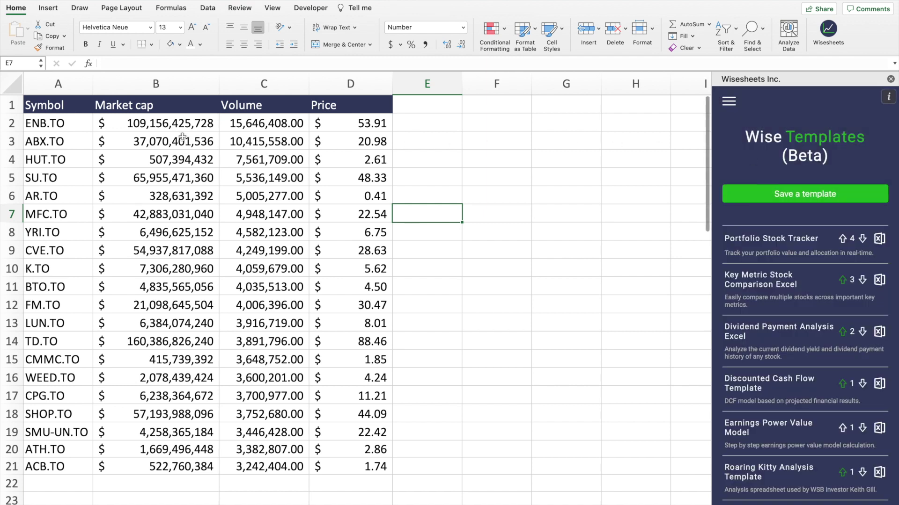
{"action": "left_click_drag", "start_coordinate": [169, 125], "coordinate": [372, 464]}
{"action": "left_click", "coordinate": [426, 286]}
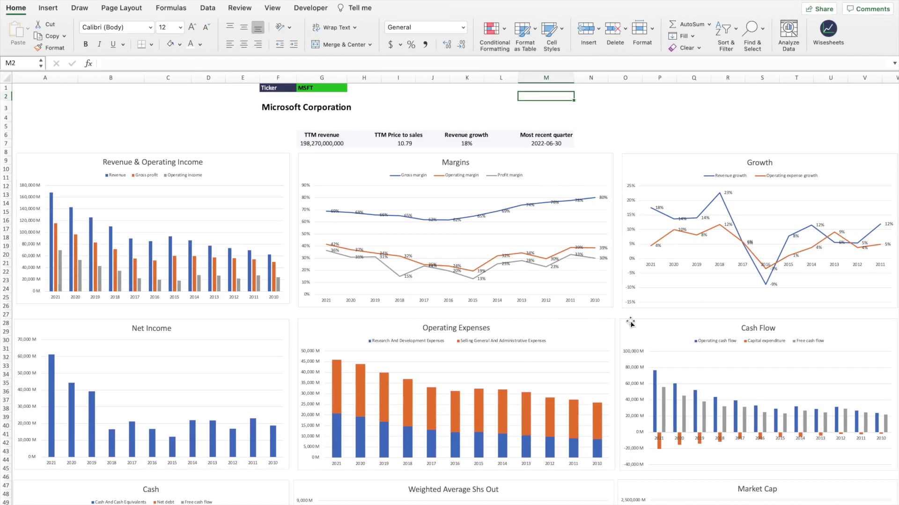
- Examine the Microsoft dashboard charts and the Data sheet formulas behind revenue, operating expenses, gross margin and operating cash flow
{"action": "scroll", "coordinate": [589, 314], "scroll_direction": "down", "scroll_amount": 8}
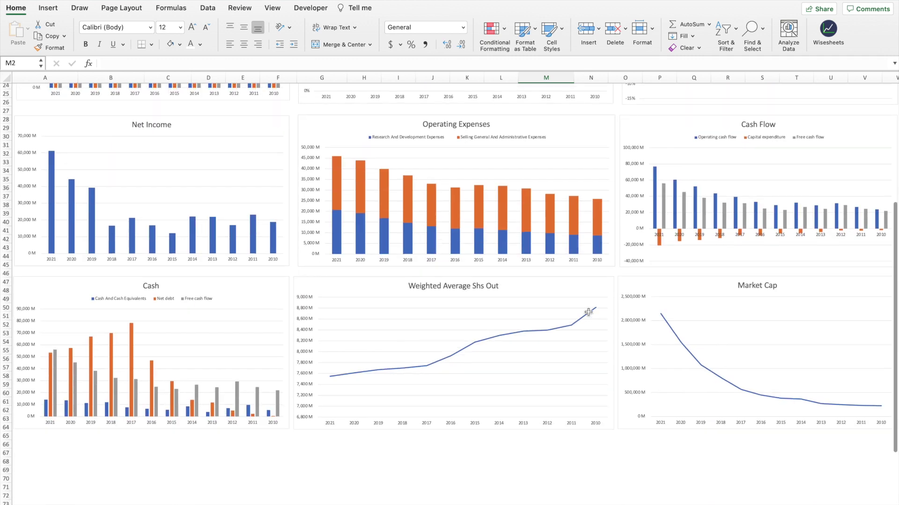
{"action": "scroll", "coordinate": [589, 314], "scroll_direction": "down", "scroll_amount": 5}
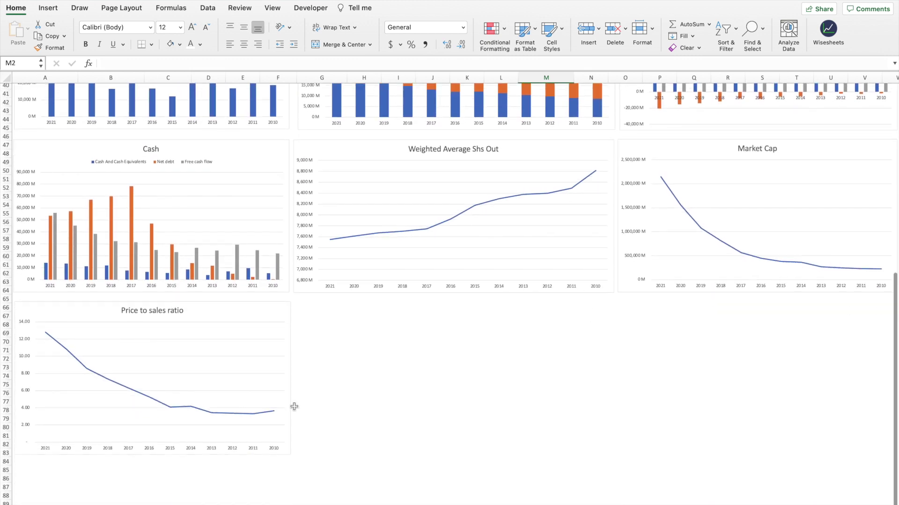
{"action": "left_click", "coordinate": [105, 499]}
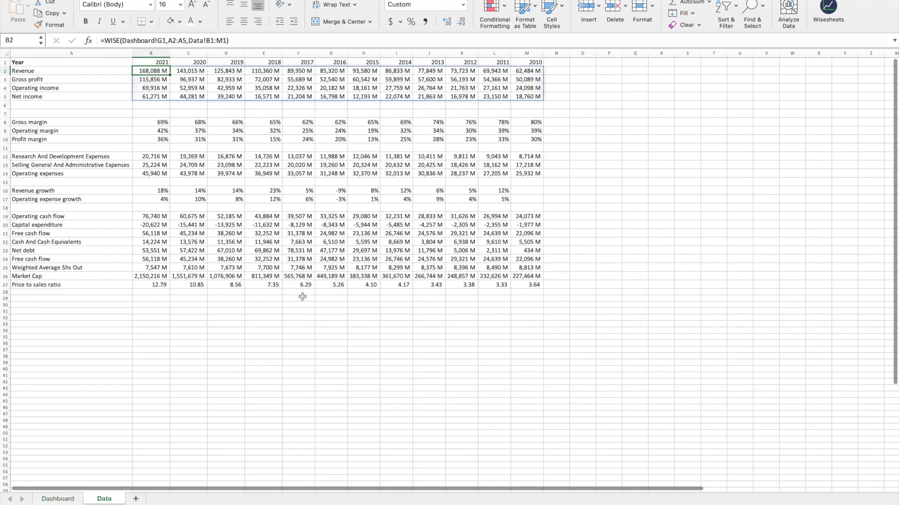
{"action": "scroll", "coordinate": [450, 272], "scroll_direction": "up", "scroll_amount": 5}
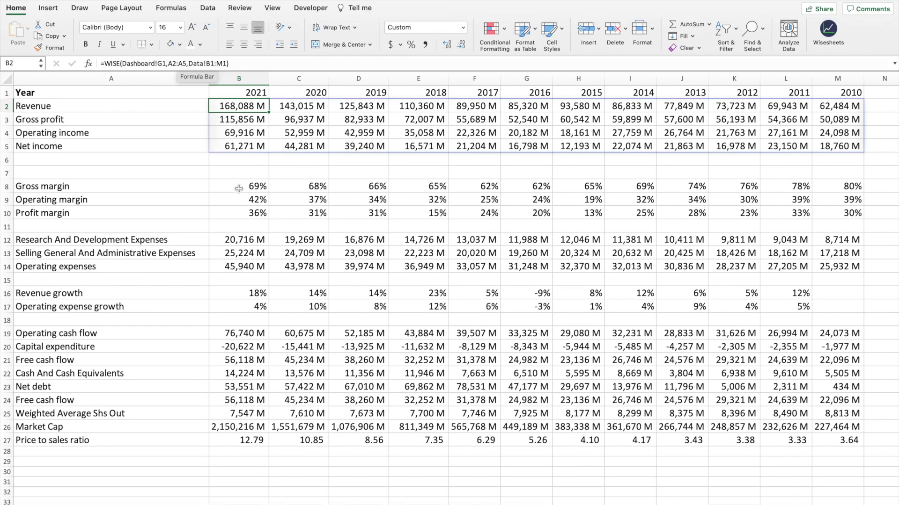
{"action": "left_click", "coordinate": [244, 240]}
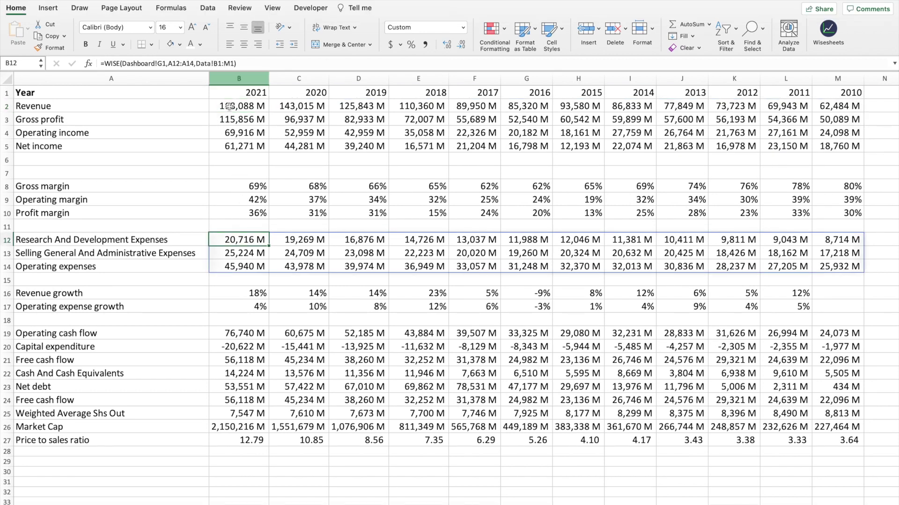
{"action": "left_click", "coordinate": [244, 183]}
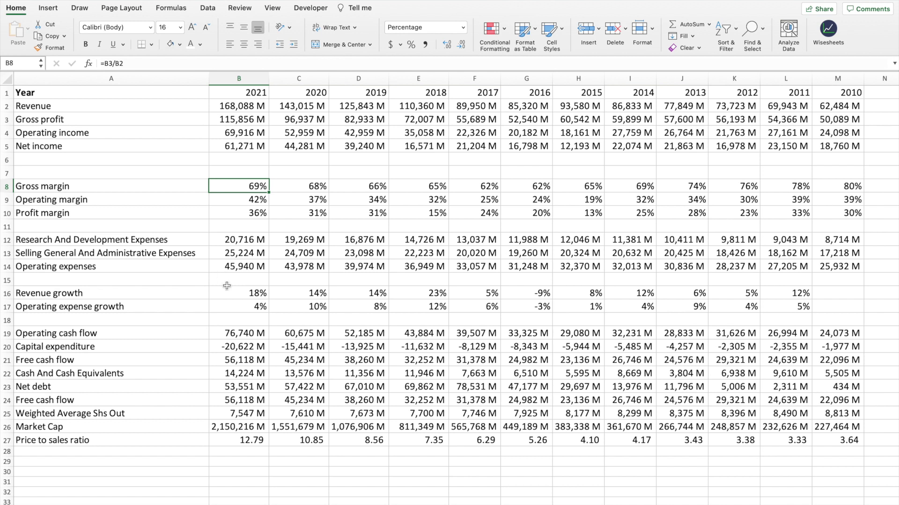
{"action": "left_click", "coordinate": [250, 334]}
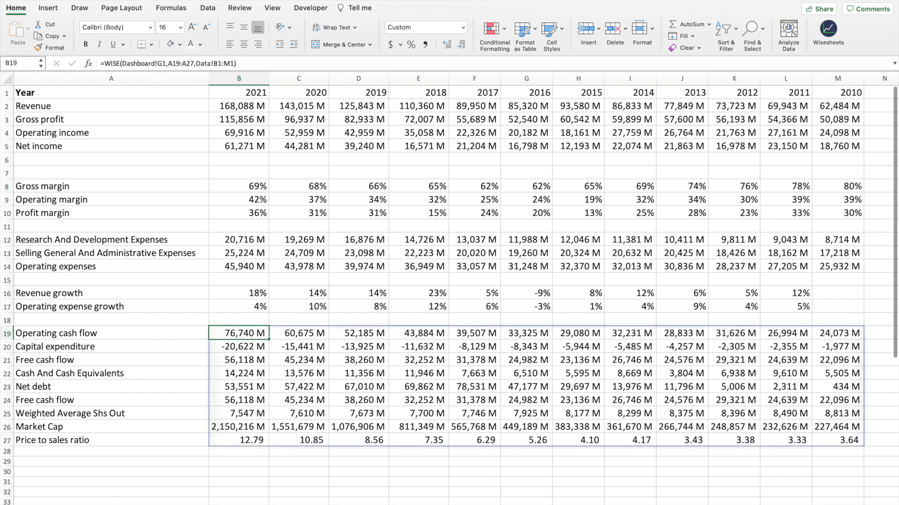
- Return to the Dashboard sheet, replace the ticker in G1 with T.TO and look through the updated charts
{"action": "key", "text": "ctrl+Page_Up"}
{"action": "scroll", "coordinate": [432, 231], "scroll_direction": "up", "scroll_amount": 10}
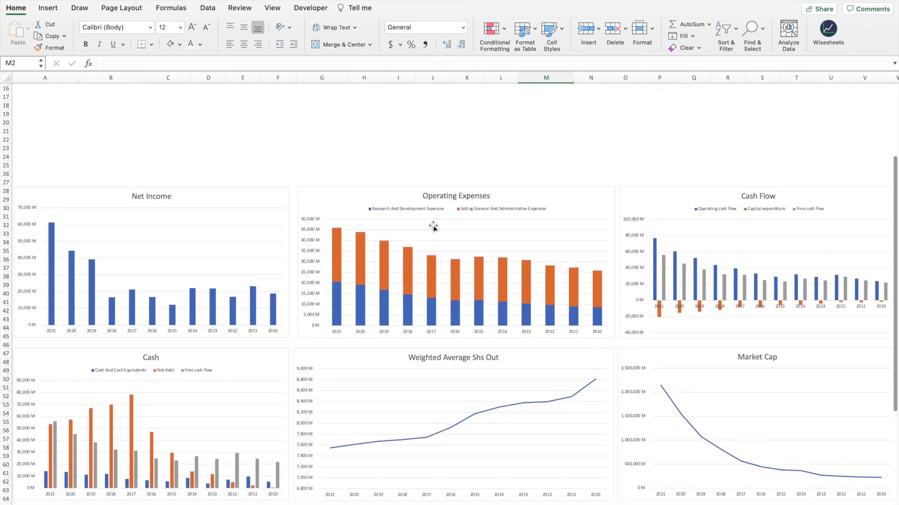
{"action": "left_click", "coordinate": [327, 89]}
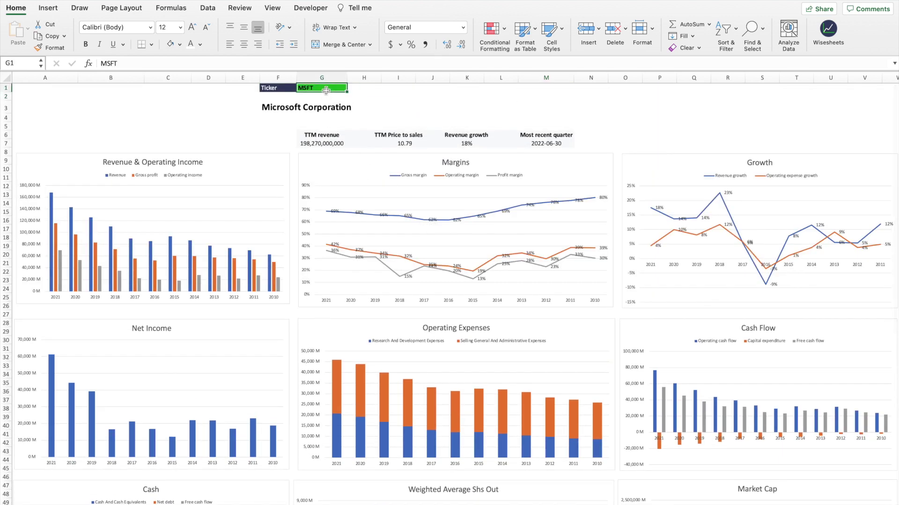
{"action": "key", "text": "Delete"}
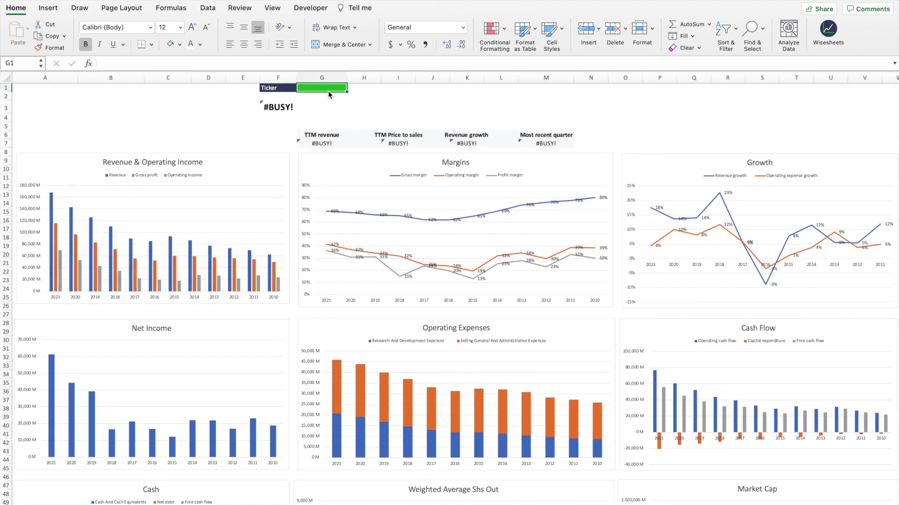
{"action": "type", "text": "T."}
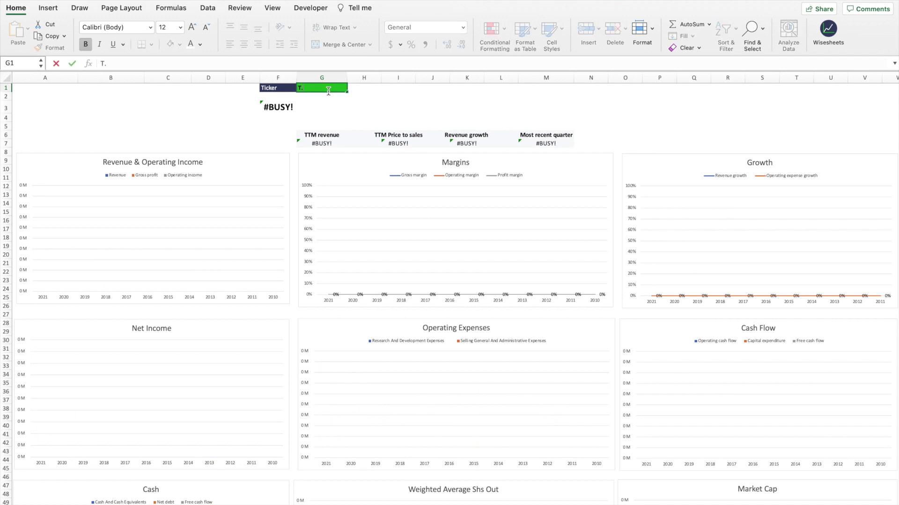
{"action": "type", "text": "TO"}
{"action": "key", "text": "Return"}
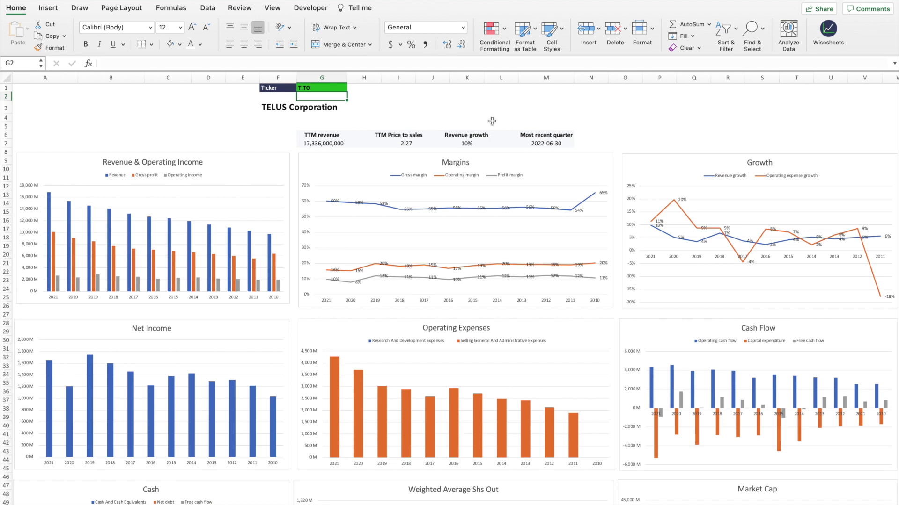
{"action": "scroll", "coordinate": [492, 122], "scroll_direction": "down", "scroll_amount": 10}
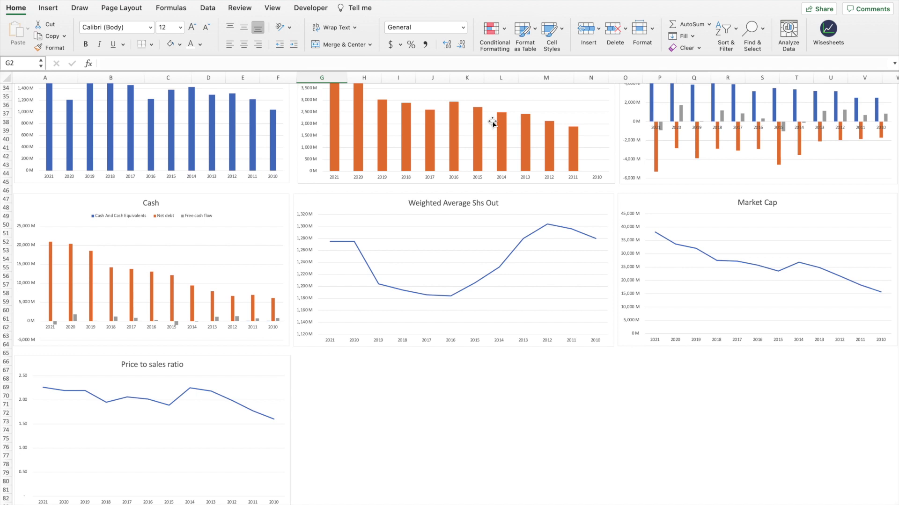
- Examine the AAPL valuation model's income statement, balance sheet, cash flows and projected revenue growth assumptions
{"action": "scroll", "coordinate": [492, 121], "scroll_direction": "up", "scroll_amount": 10}
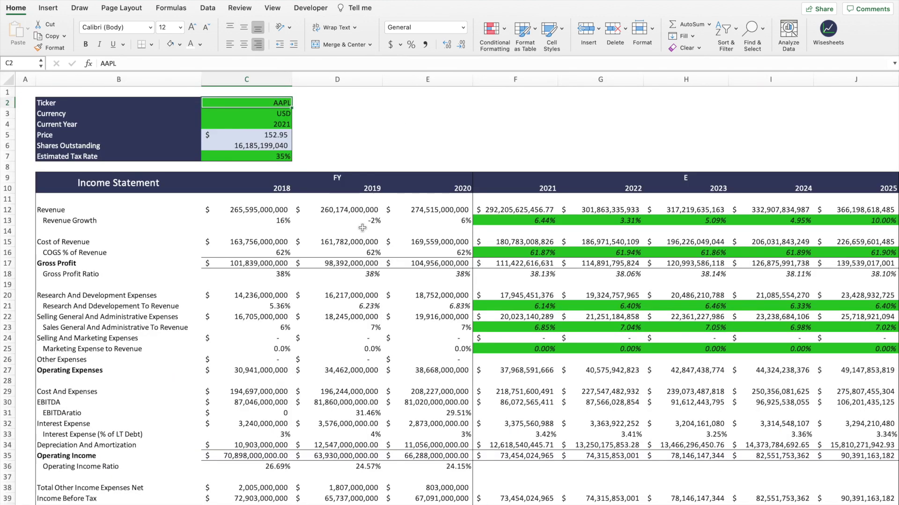
{"action": "scroll", "coordinate": [362, 228], "scroll_direction": "down", "scroll_amount": 15}
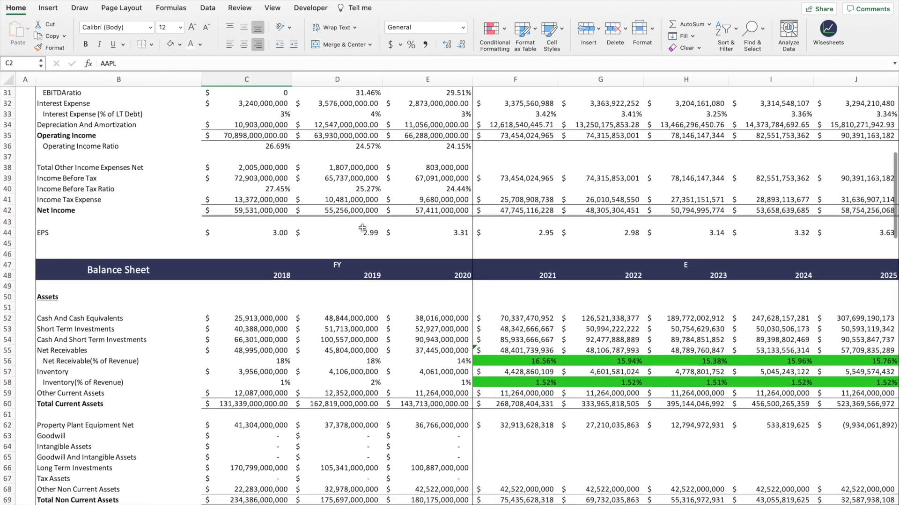
{"action": "scroll", "coordinate": [362, 227], "scroll_direction": "down", "scroll_amount": 18}
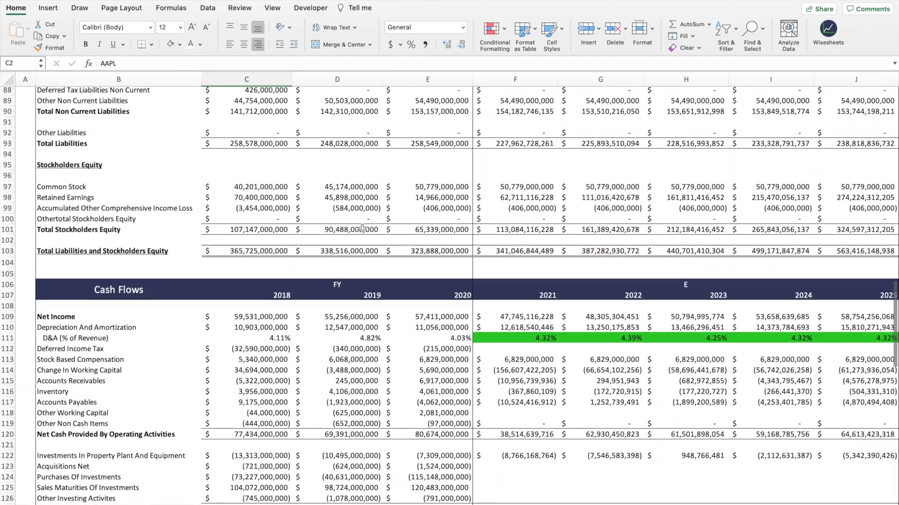
{"action": "scroll", "coordinate": [362, 228], "scroll_direction": "up", "scroll_amount": 20}
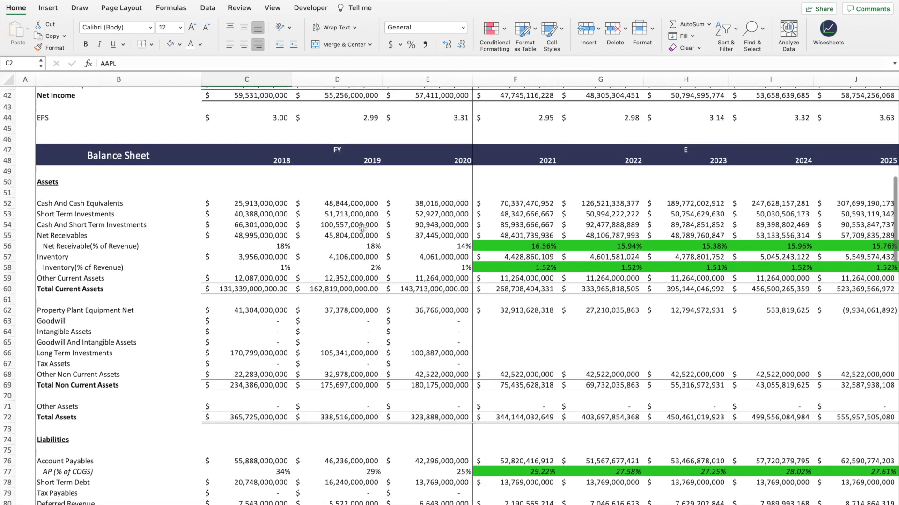
{"action": "scroll", "coordinate": [363, 228], "scroll_direction": "up", "scroll_amount": 12}
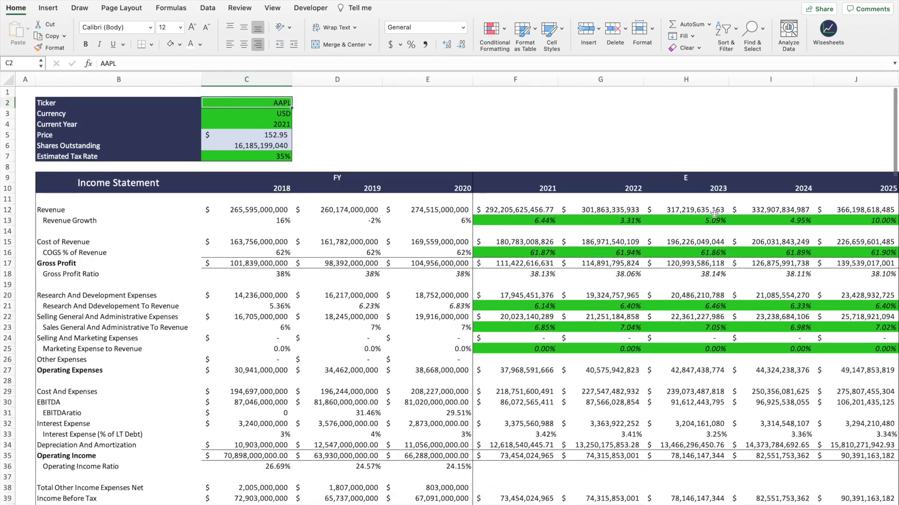
{"action": "left_click_drag", "start_coordinate": [534, 217], "coordinate": [834, 217]}
- Replace the model's ticker in C2 with T.TO and look through the recalculated statements
{"action": "left_click", "coordinate": [260, 107]}
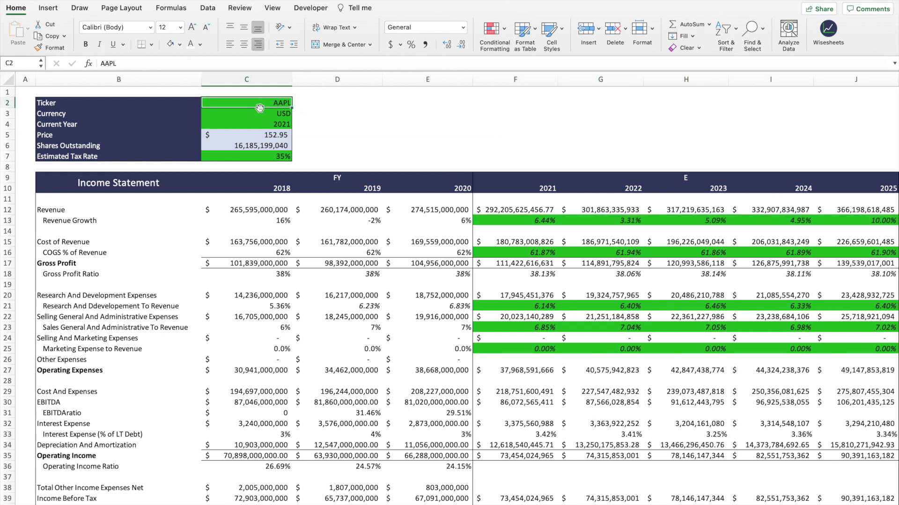
{"action": "key", "text": "Delete"}
{"action": "type", "text": "T"}
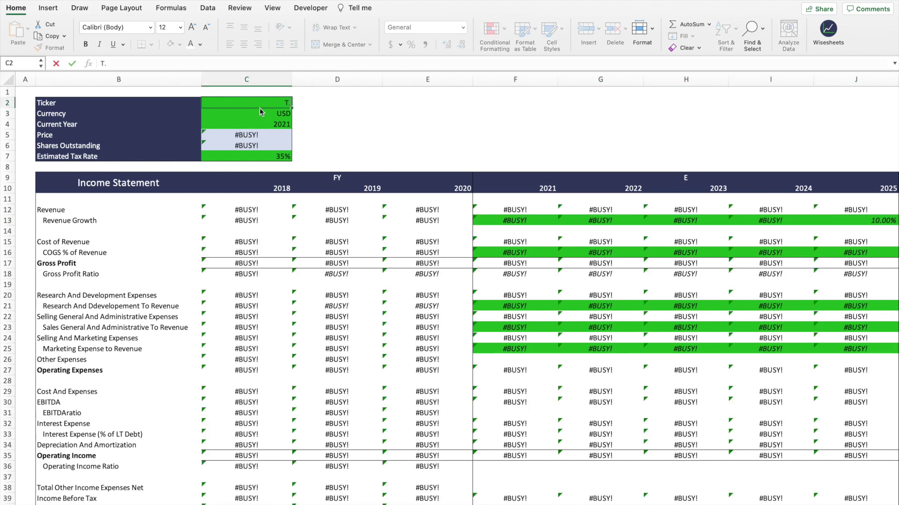
{"action": "type", "text": ".TO"}
{"action": "key", "text": "Return"}
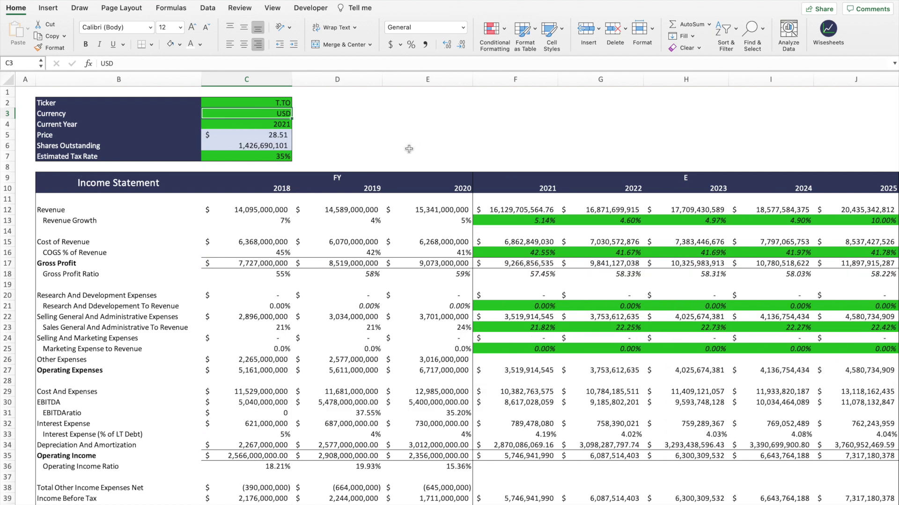
{"action": "scroll", "coordinate": [403, 151], "scroll_direction": "down", "scroll_amount": 1}
{"action": "scroll", "coordinate": [403, 152], "scroll_direction": "down", "scroll_amount": 15}
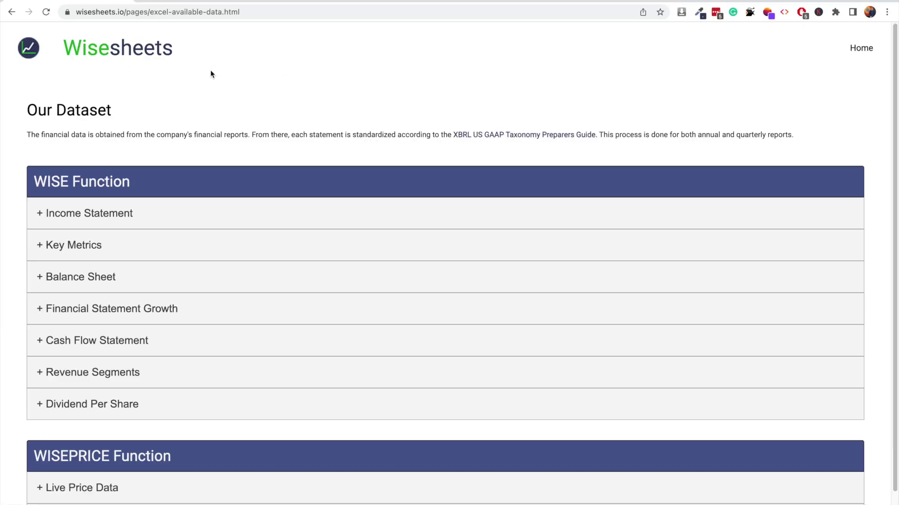
- Switch to the Wisesheets dataset page in the browser and review the Income Statement items available for the WISE function
{"action": "scroll", "coordinate": [210, 74], "scroll_direction": "down", "scroll_amount": 2}
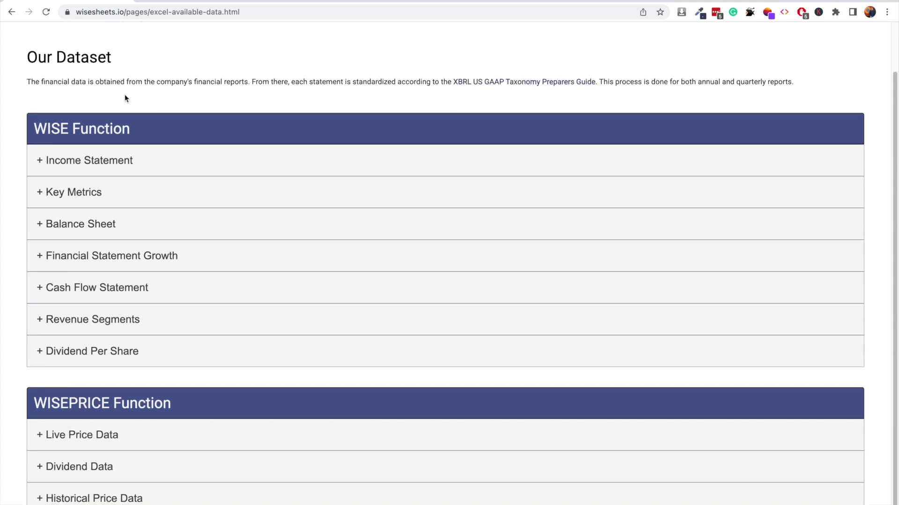
{"action": "left_click", "coordinate": [90, 162]}
{"action": "scroll", "coordinate": [158, 252], "scroll_direction": "down", "scroll_amount": 5}
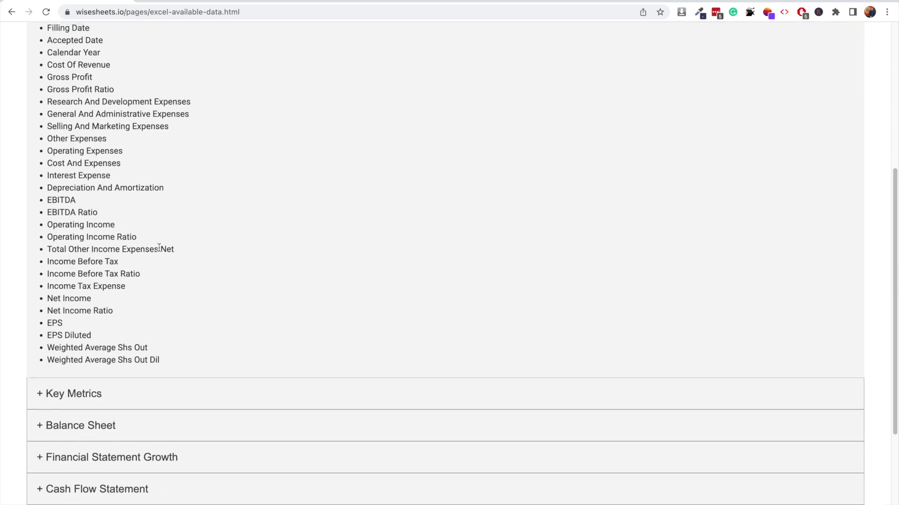
{"action": "scroll", "coordinate": [158, 248], "scroll_direction": "up", "scroll_amount": 6}
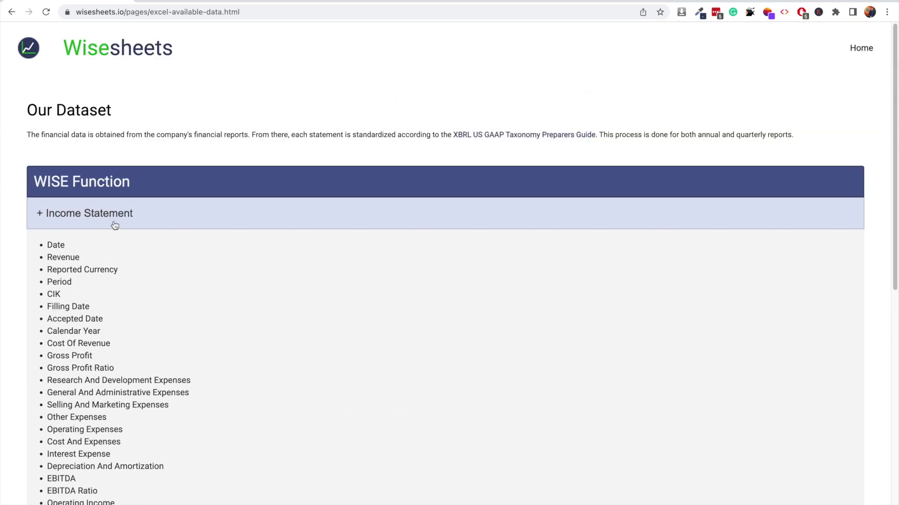
{"action": "left_click", "coordinate": [114, 226]}
{"action": "scroll", "coordinate": [207, 251], "scroll_direction": "down", "scroll_amount": 2}
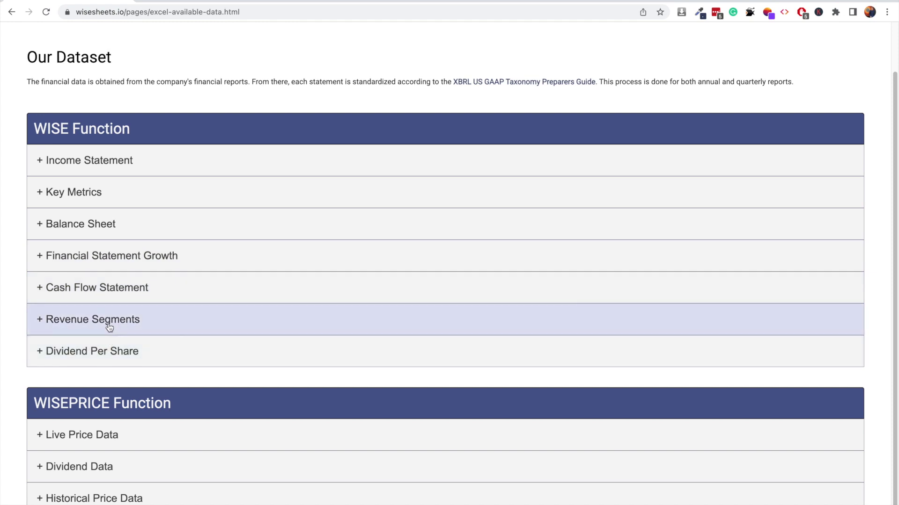
- Review the Revenue Segments items under the WISE function, highlight Segment Revenues, and collapse the section
{"action": "left_click", "coordinate": [109, 326]}
{"action": "scroll", "coordinate": [204, 351], "scroll_direction": "down", "scroll_amount": 2}
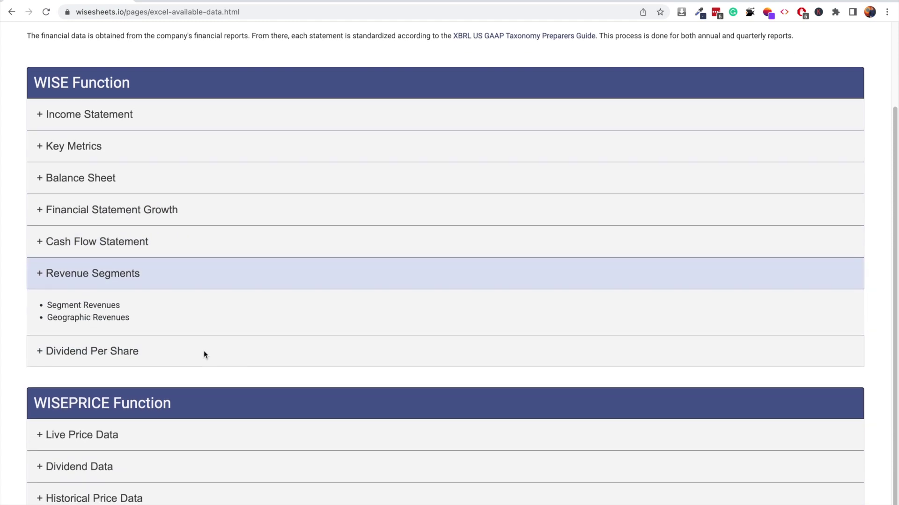
{"action": "triple_click", "coordinate": [87, 302]}
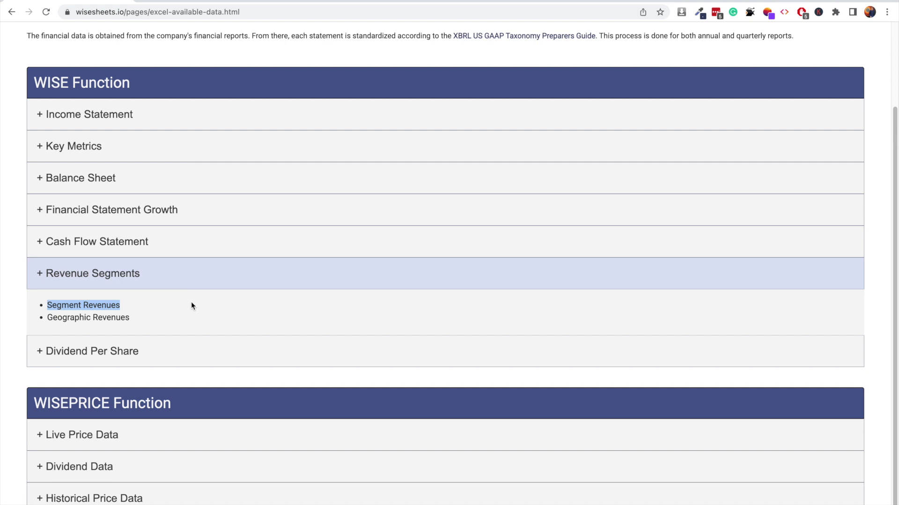
{"action": "left_click", "coordinate": [144, 280]}
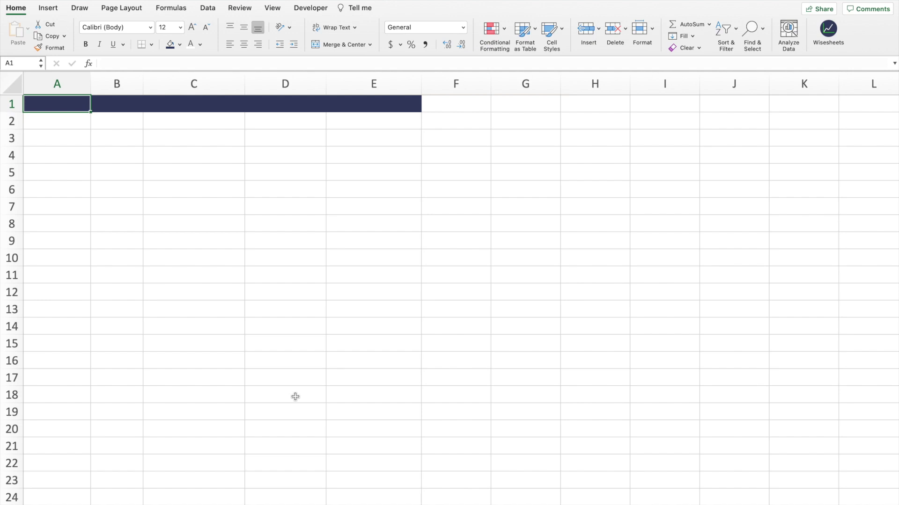
- Back in Excel, enter =WISEPRICE("T.TO", "dividend") in A1 of the blank sheet to retrieve TELUS's dividend history
{"action": "type", "text": "=wise"}
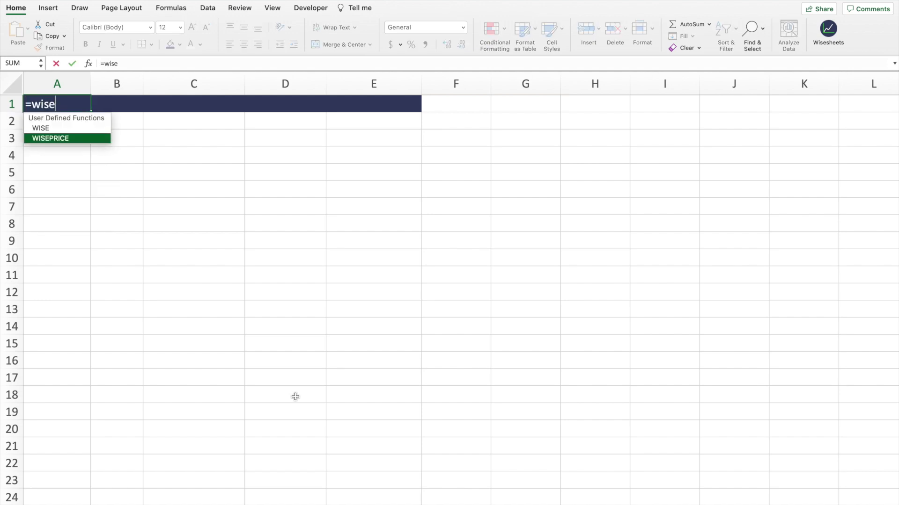
{"action": "key", "text": "Tab"}
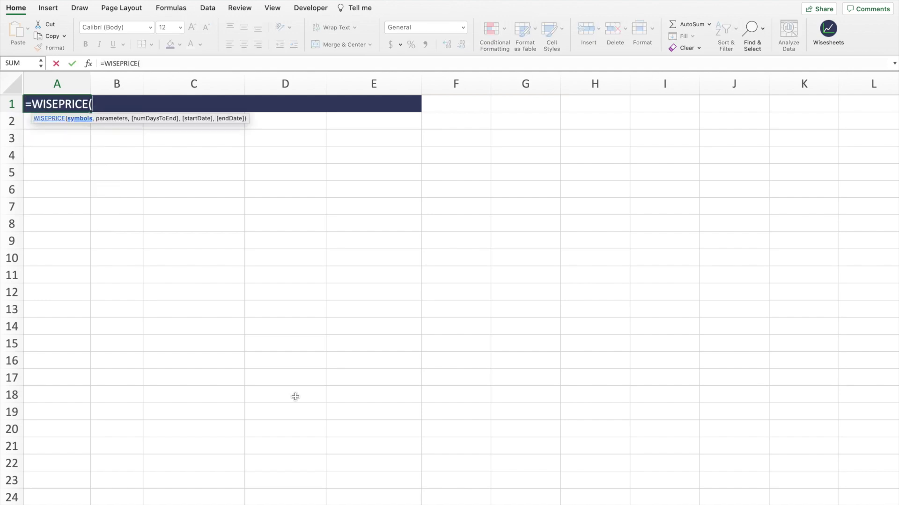
{"action": "type", "text": "\"T.to"}
{"action": "key", "text": "BackSpace"}
{"action": "key", "text": "BackSpace"}
{"action": "type", "text": "TO\", "}
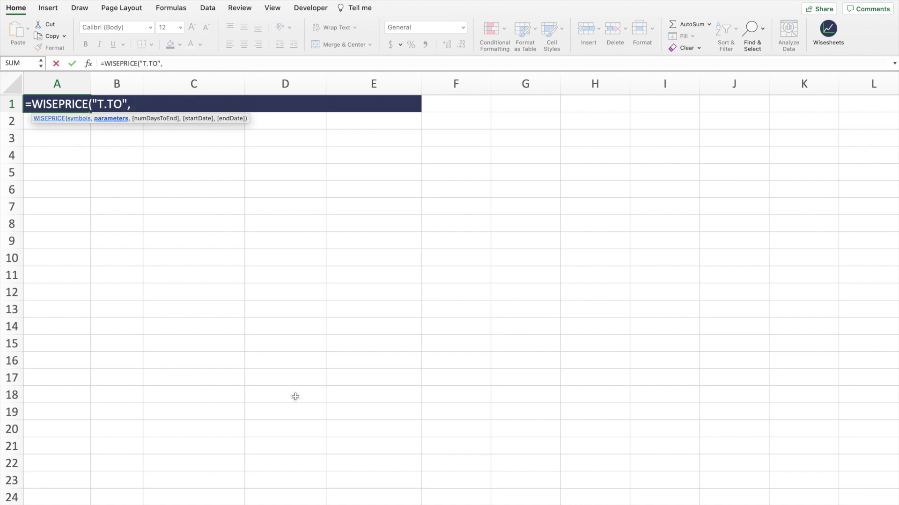
{"action": "type", "text": "\"dividend"}
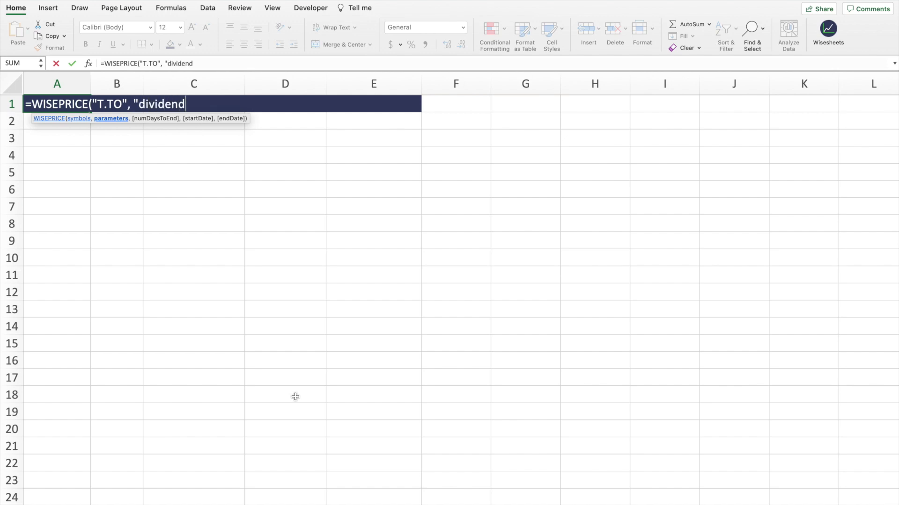
{"action": "type", "text": "\")"}
{"action": "key", "text": "Return"}
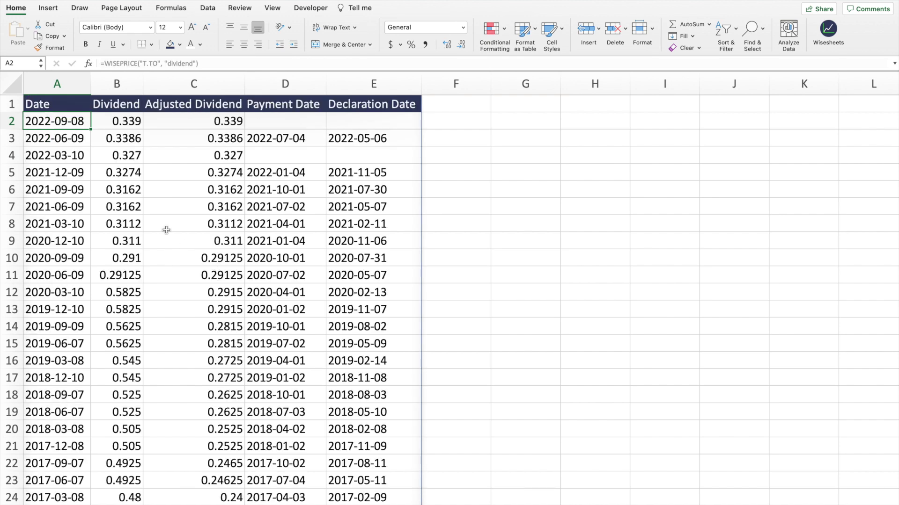
- Inspect the formula in A1 and look through the full dividend history from the newest to the oldest entries
{"action": "left_click", "coordinate": [76, 104]}
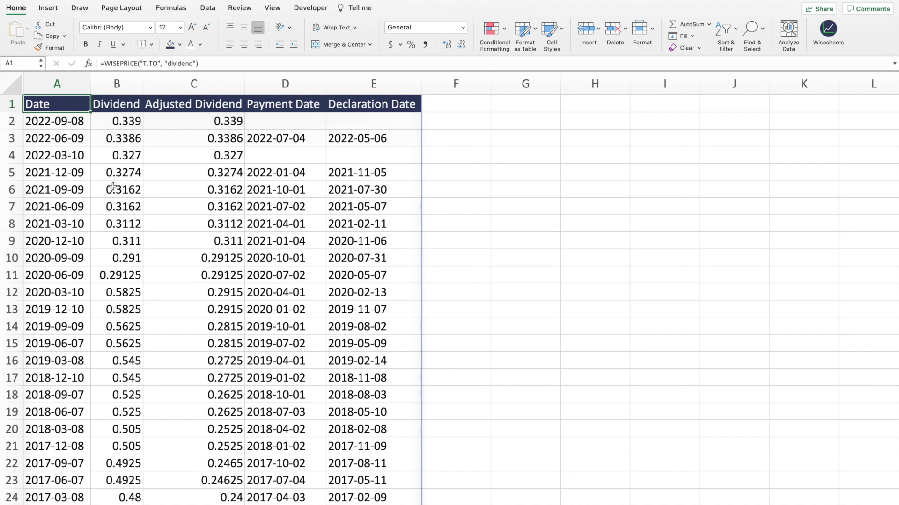
{"action": "scroll", "coordinate": [113, 186], "scroll_direction": "down", "scroll_amount": 15}
{"action": "scroll", "coordinate": [113, 186], "scroll_direction": "down", "scroll_amount": 15}
{"action": "scroll", "coordinate": [113, 187], "scroll_direction": "down", "scroll_amount": 15}
{"action": "scroll", "coordinate": [112, 188], "scroll_direction": "down", "scroll_amount": 10}
{"action": "scroll", "coordinate": [112, 188], "scroll_direction": "up", "scroll_amount": 20}
{"action": "scroll", "coordinate": [112, 189], "scroll_direction": "up", "scroll_amount": 20}
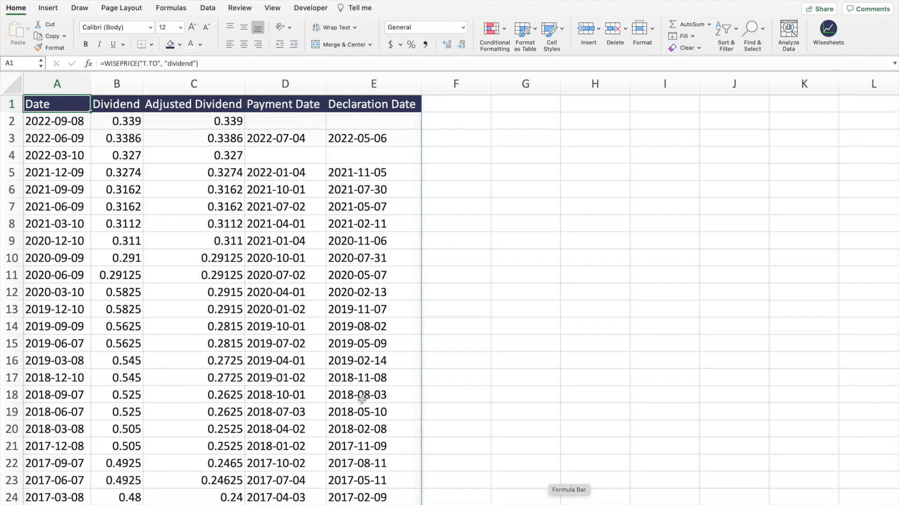